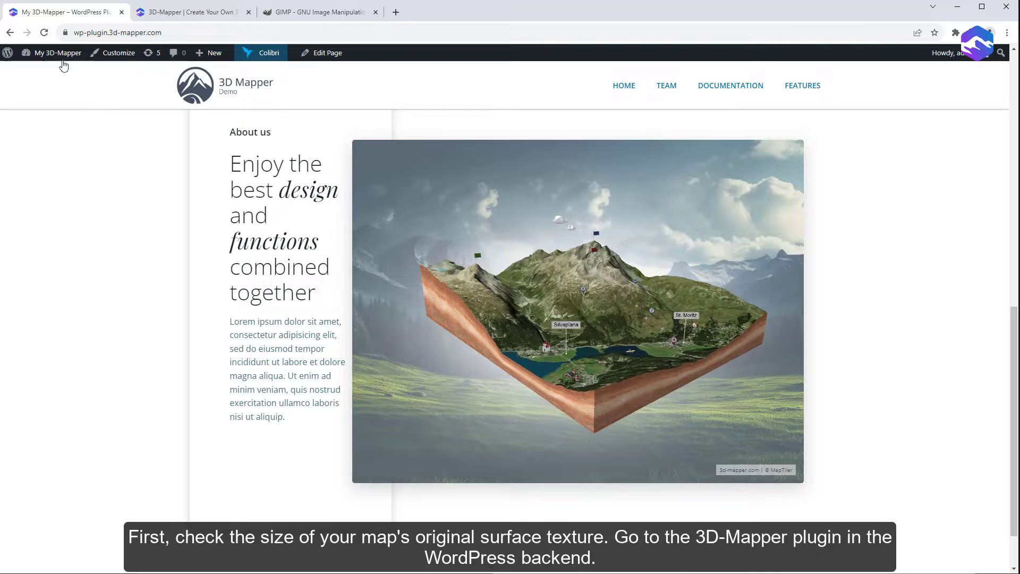
Open My 3D Demo Map for editing from the 3D-Mapper maps list in the WordPress dashboard.
{"action": "left_click", "coordinate": [63, 69]}
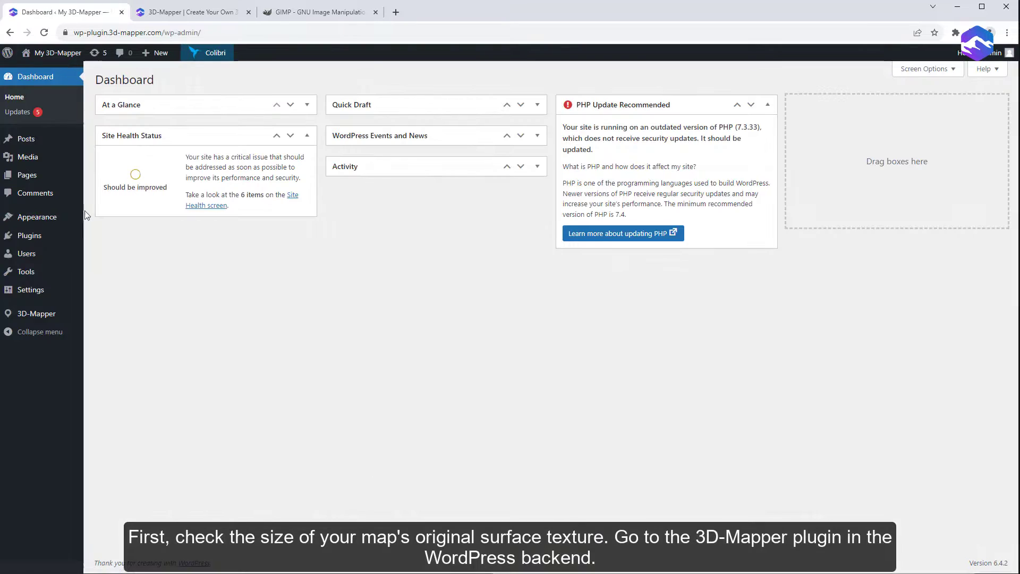
{"action": "mouse_move", "coordinate": [80, 318]}
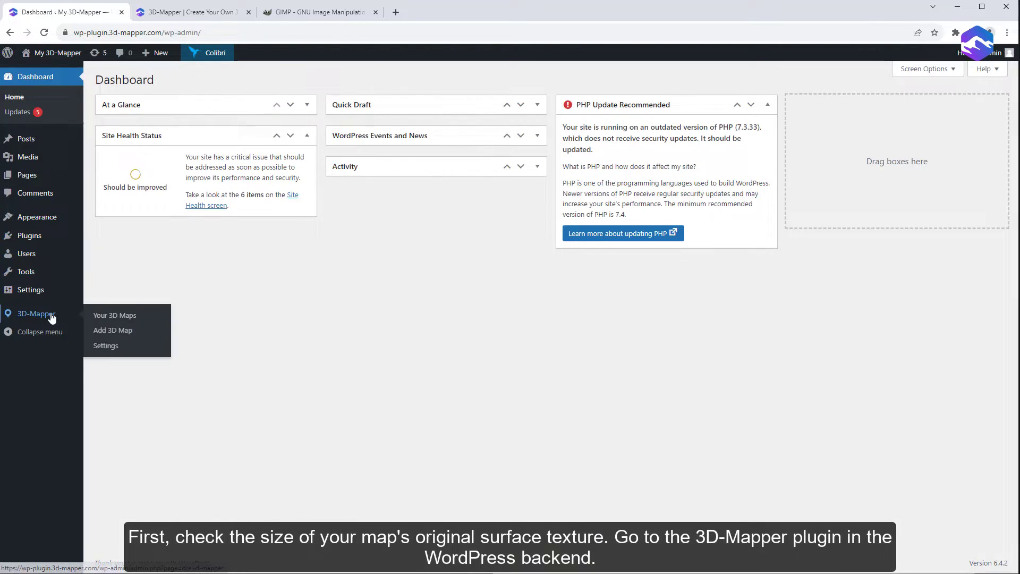
{"action": "left_click", "coordinate": [127, 316]}
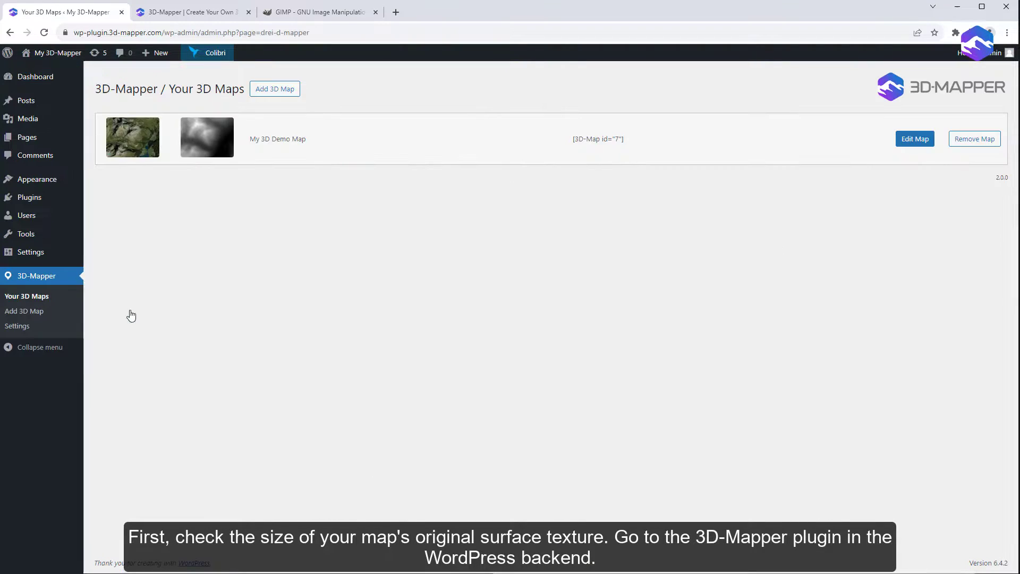
{"action": "left_click", "coordinate": [915, 140]}
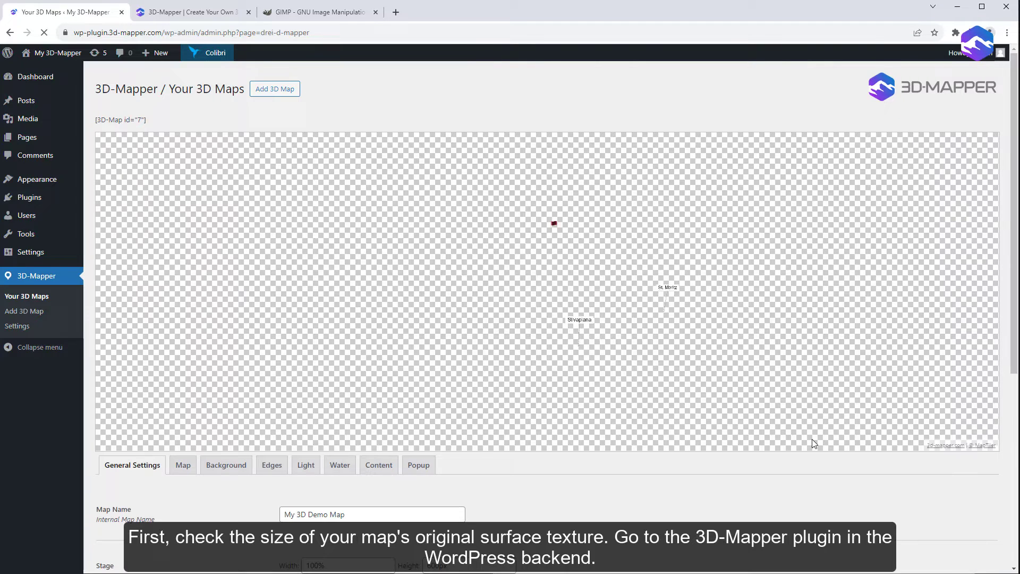
{"action": "scroll", "coordinate": [680, 508], "scroll_direction": "down", "scroll_amount": 4}
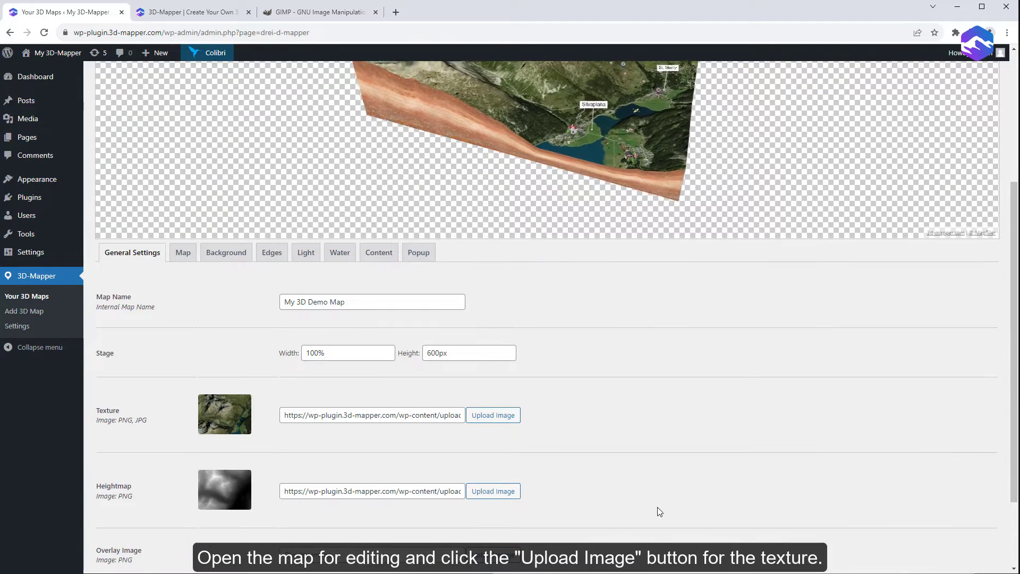
Check that the current map texture is 1000 by 750 pixels, leaving it unchanged.
{"action": "left_click", "coordinate": [494, 415]}
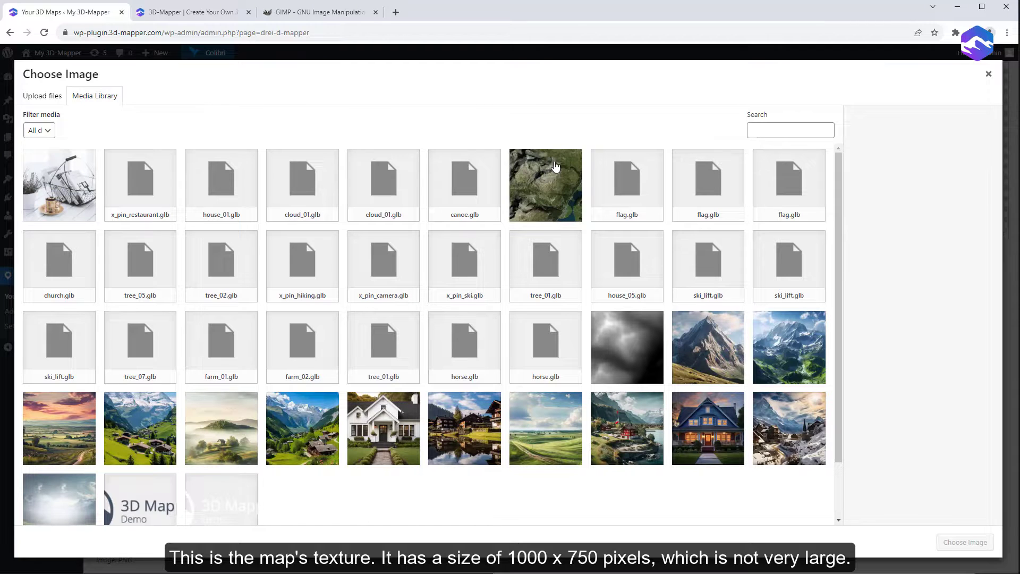
{"action": "left_click", "coordinate": [556, 166]}
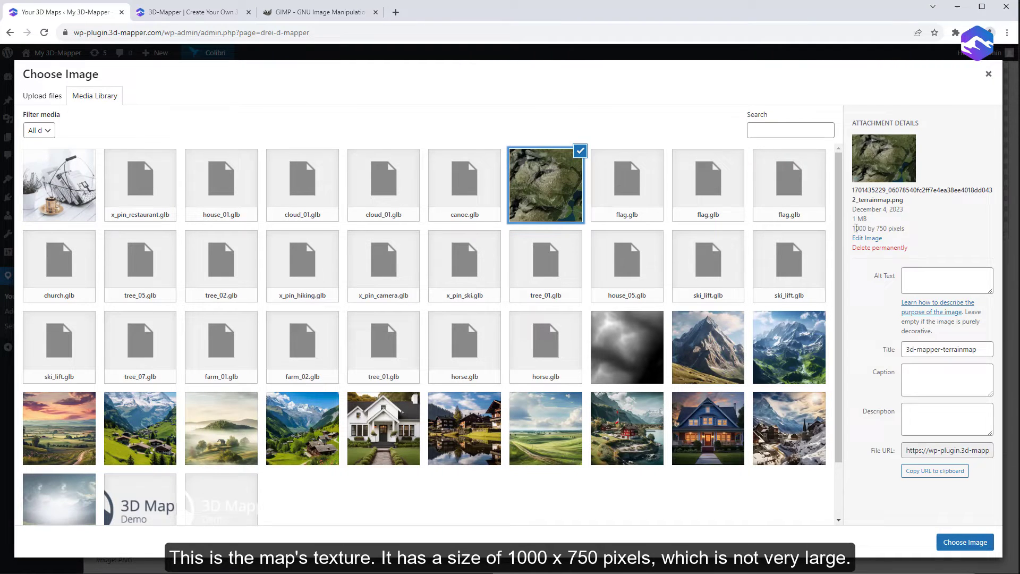
{"action": "left_click_drag", "start_coordinate": [853, 228], "coordinate": [911, 239]}
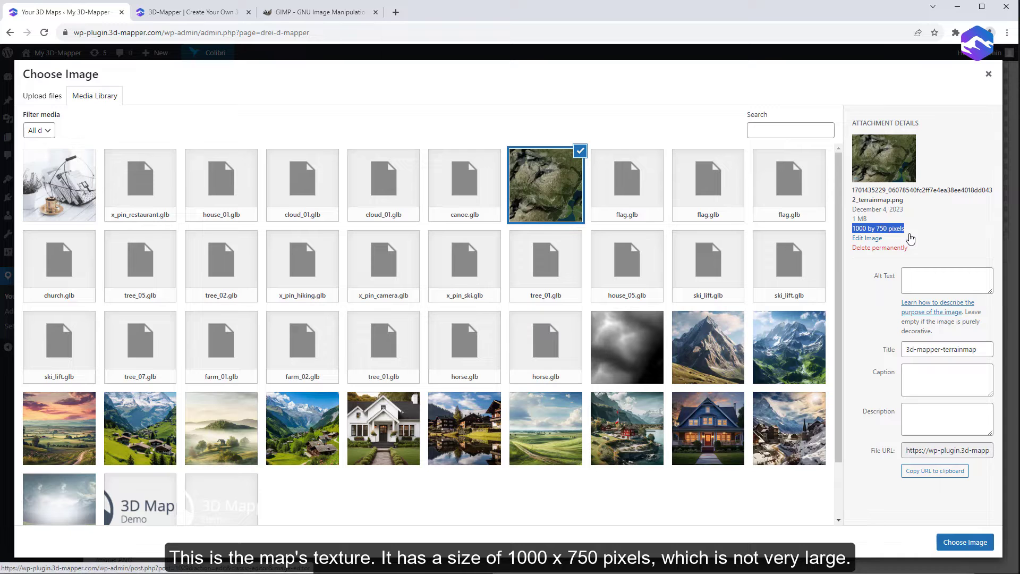
{"action": "left_click", "coordinate": [927, 230]}
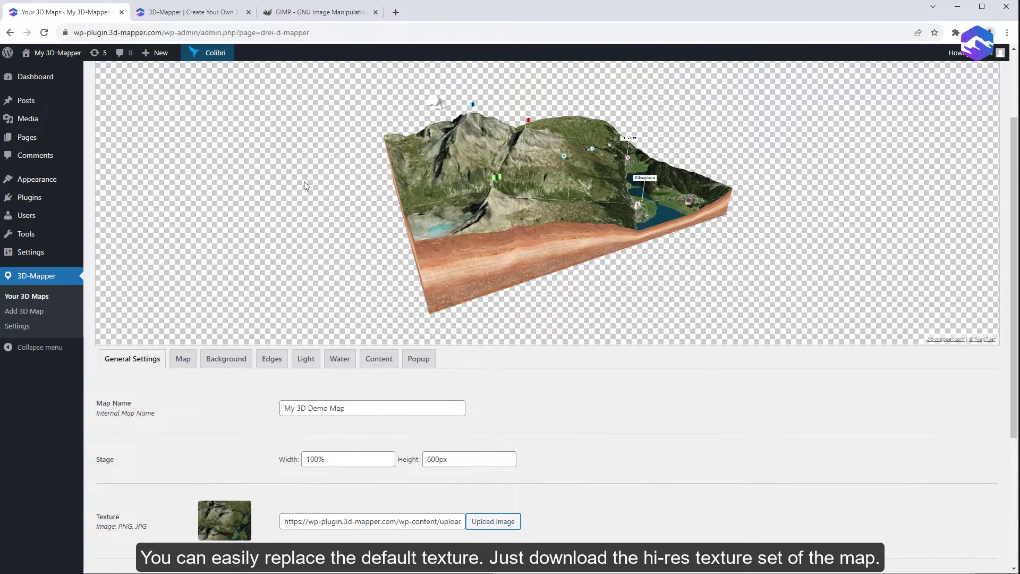
On 3d-mapper.com, find the My 3D Demo Map purchase and open its download options.
{"action": "left_click", "coordinate": [199, 13]}
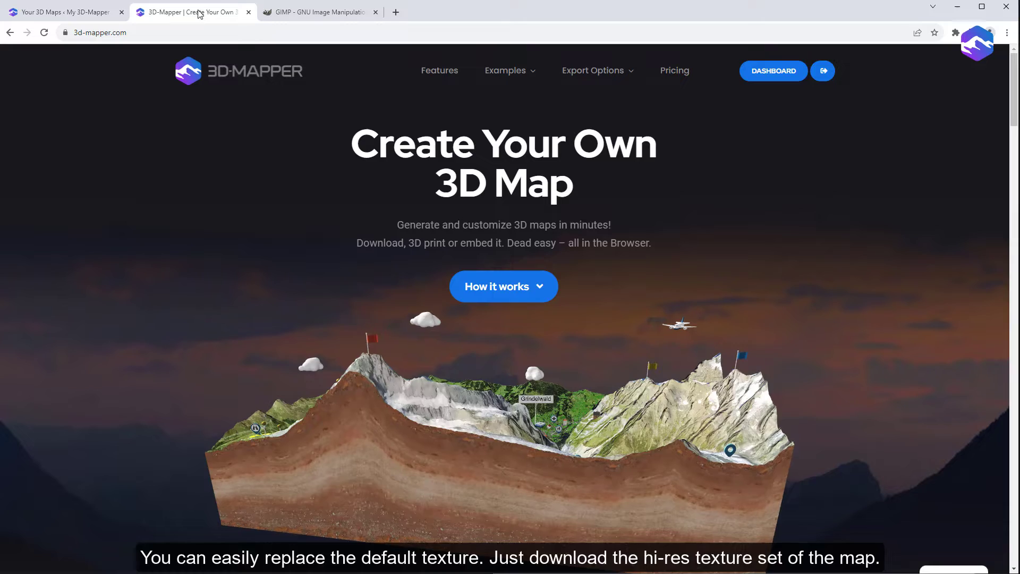
{"action": "left_click", "coordinate": [770, 72]}
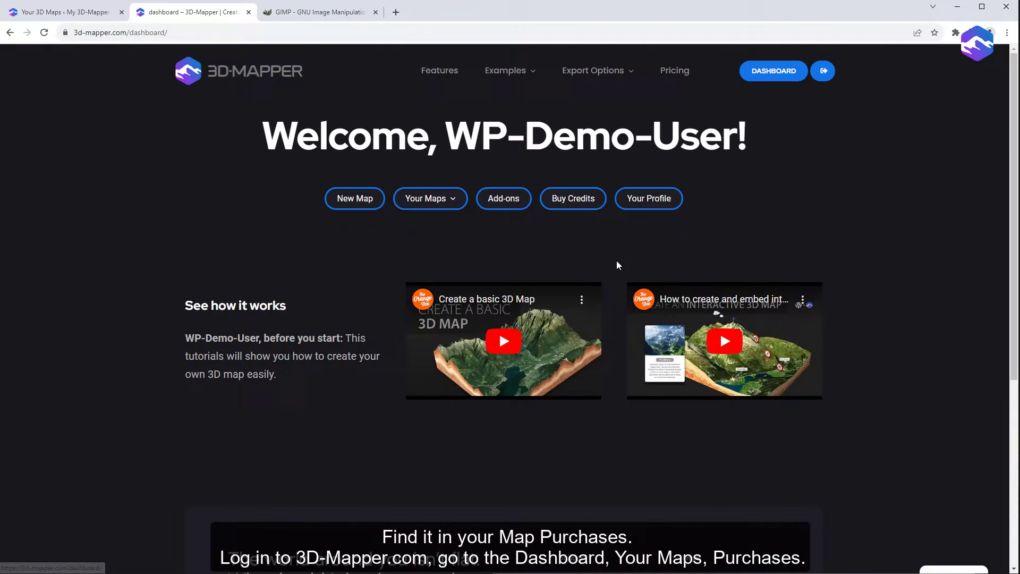
{"action": "mouse_move", "coordinate": [425, 202]}
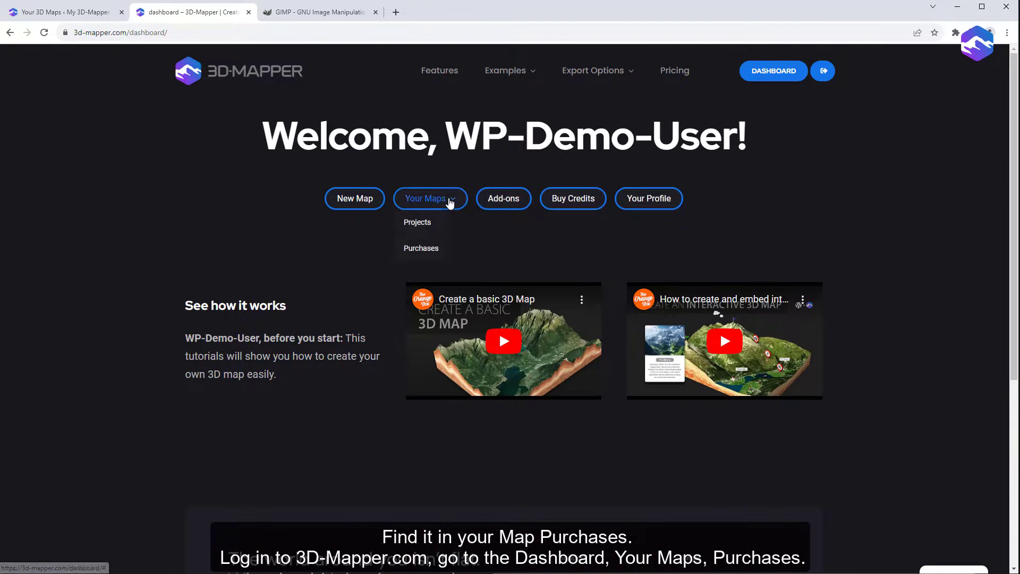
{"action": "left_click", "coordinate": [421, 250]}
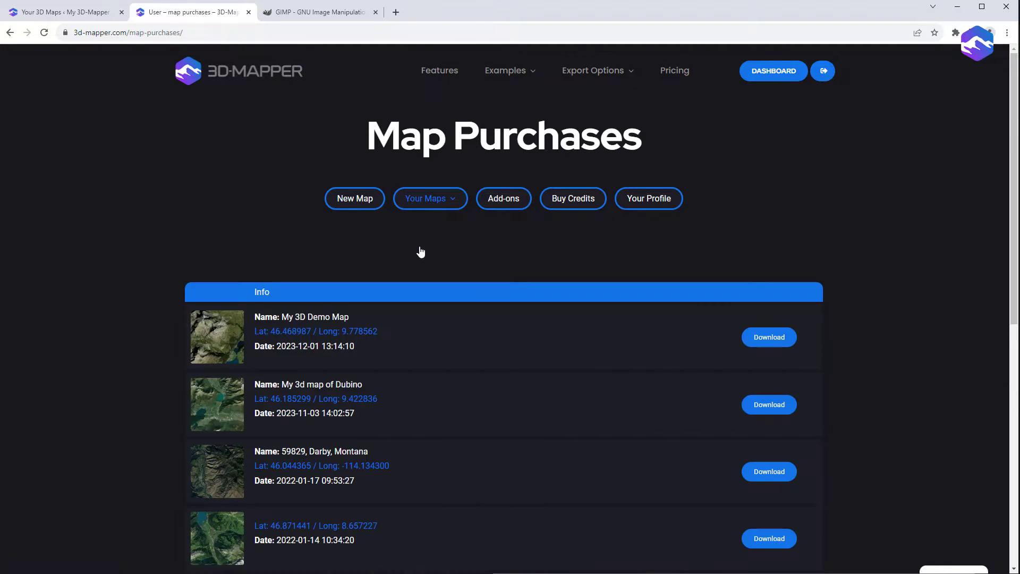
{"action": "left_click_drag", "start_coordinate": [282, 317], "coordinate": [351, 317]}
{"action": "left_click", "coordinate": [541, 359]}
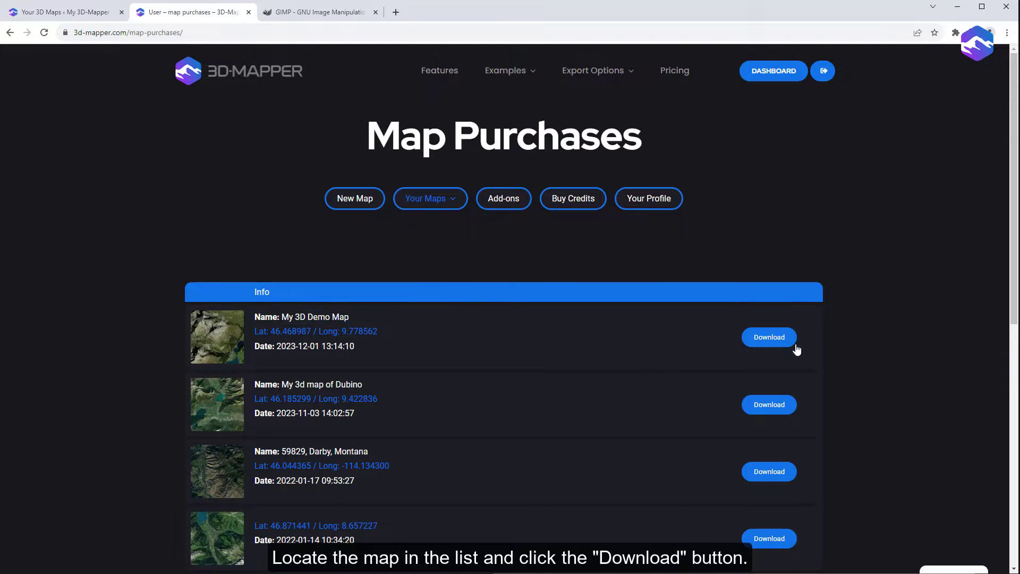
{"action": "left_click", "coordinate": [781, 341]}
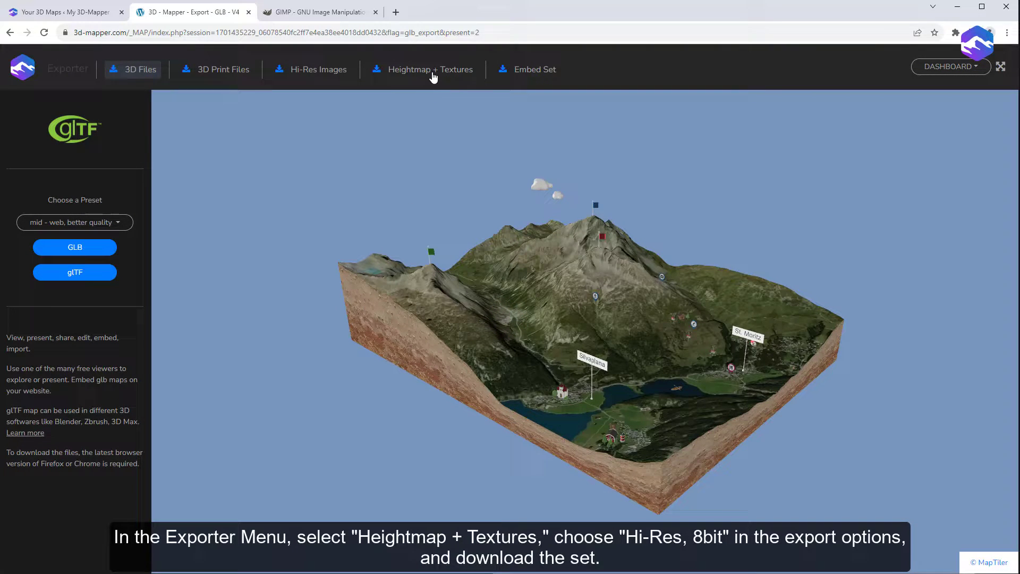
Download the Heightmap + Textures set at the Hi-Res, 8bit size.
{"action": "left_click", "coordinate": [431, 72]}
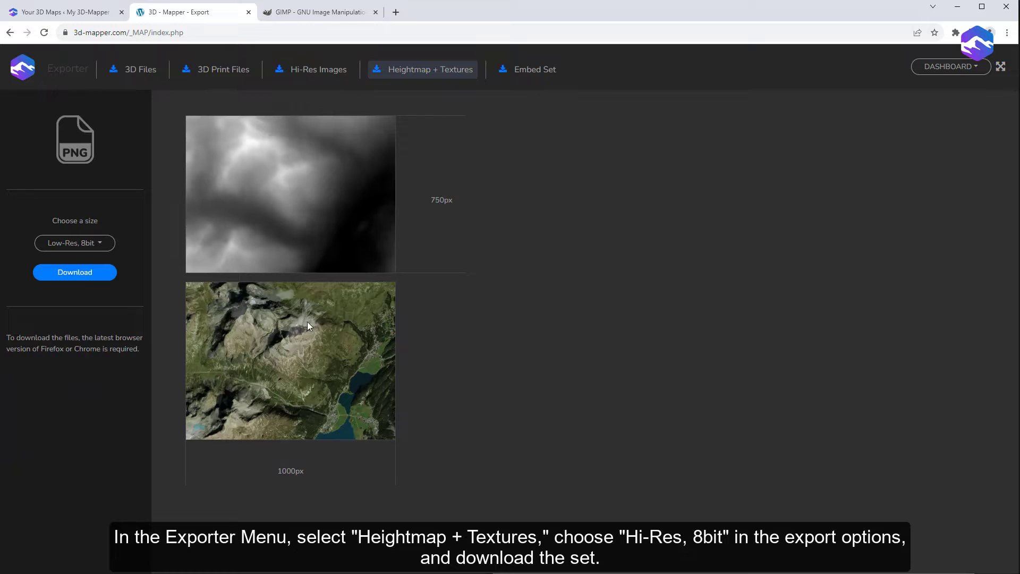
{"action": "left_click", "coordinate": [91, 248]}
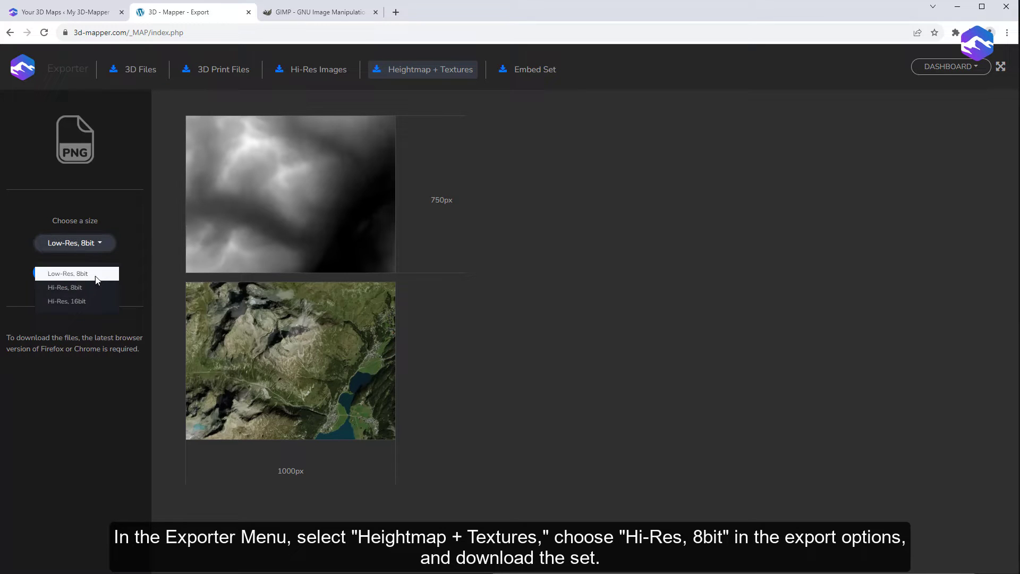
{"action": "left_click", "coordinate": [74, 289]}
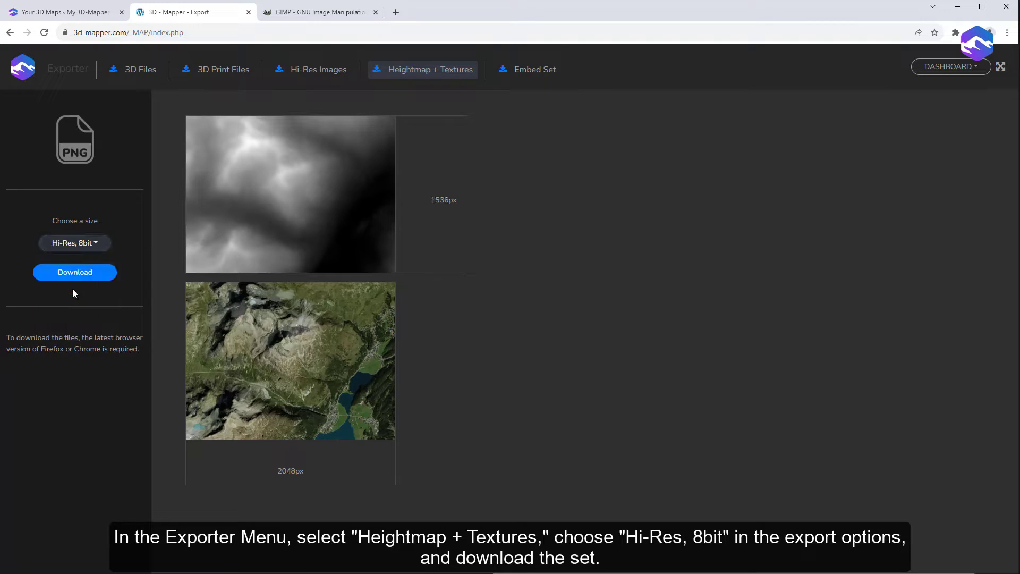
{"action": "left_click", "coordinate": [74, 274]}
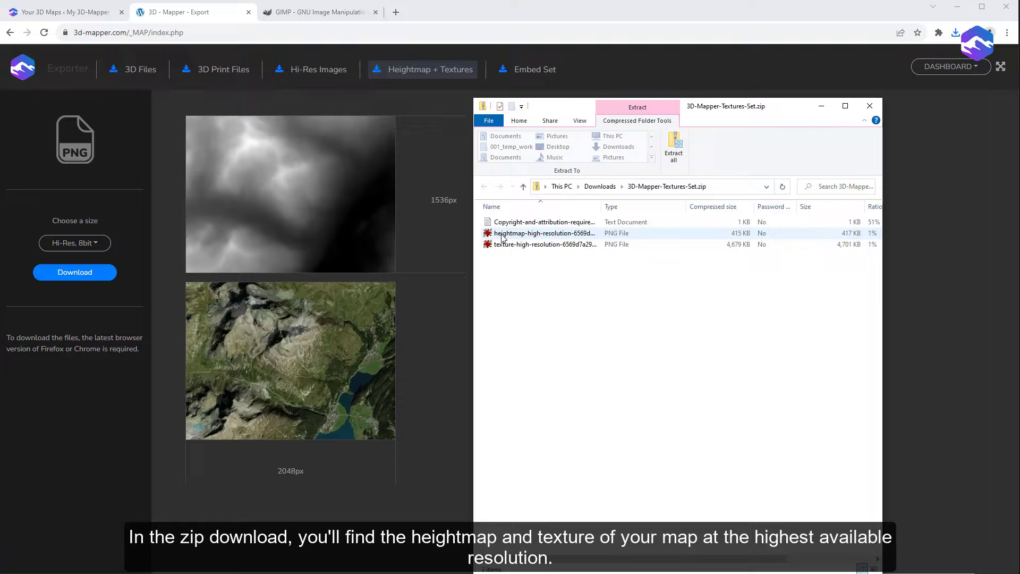
Extract 3D-Mapper-Textures-Set.zip to a folder in Downloads, then bring up GIMP.
{"action": "left_click", "coordinate": [553, 235]}
{"action": "left_click", "coordinate": [507, 245]}
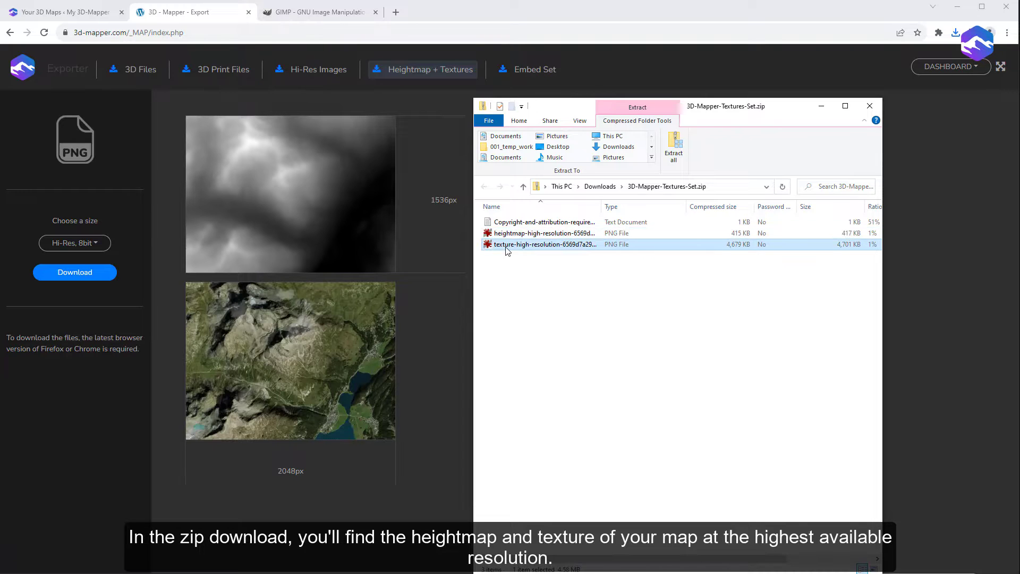
{"action": "left_click", "coordinate": [673, 143]}
{"action": "left_click", "coordinate": [598, 417]}
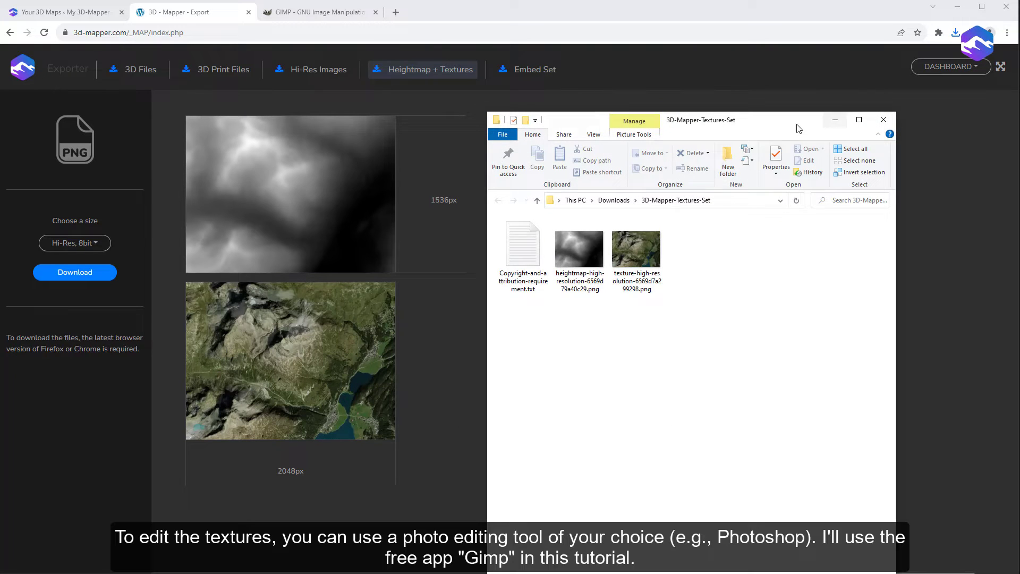
{"action": "left_click_drag", "start_coordinate": [760, 121], "coordinate": [798, 69]}
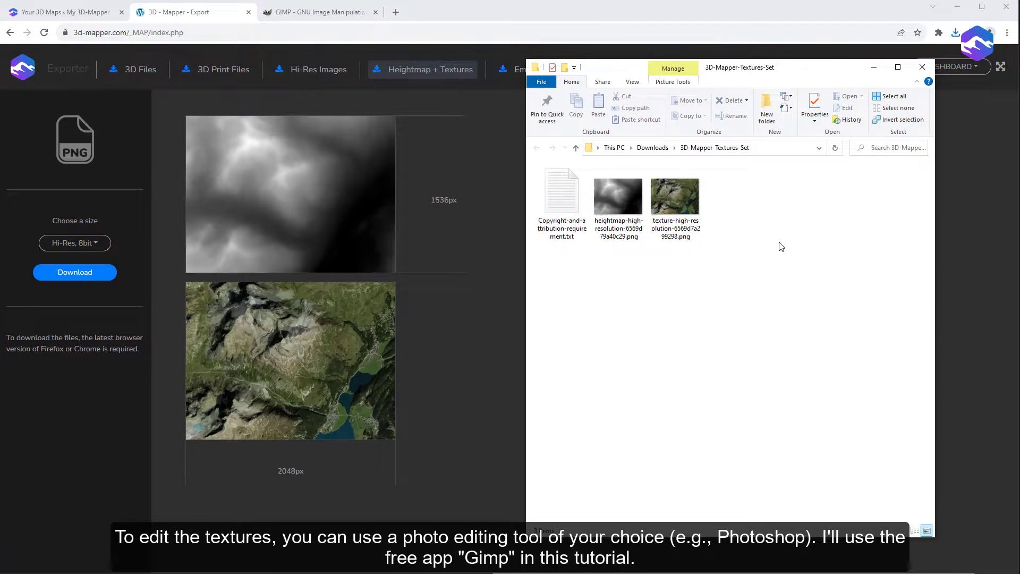
{"action": "left_click", "coordinate": [319, 13]}
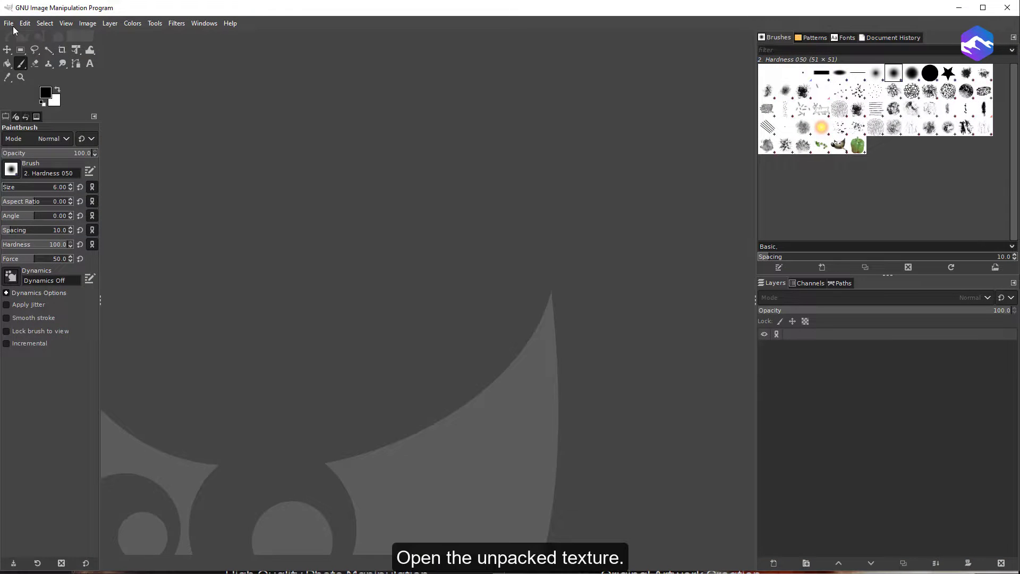
Open the high-resolution texture PNG and view it at 100% zoom, panning toward the lake.
{"action": "left_click", "coordinate": [9, 24]}
{"action": "left_click", "coordinate": [29, 65]}
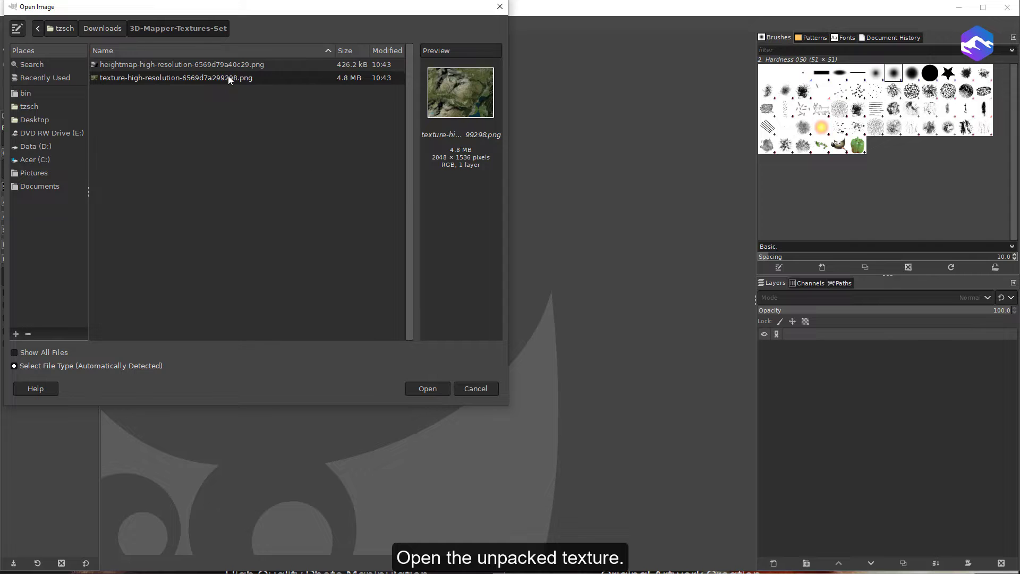
{"action": "left_click", "coordinate": [424, 388]}
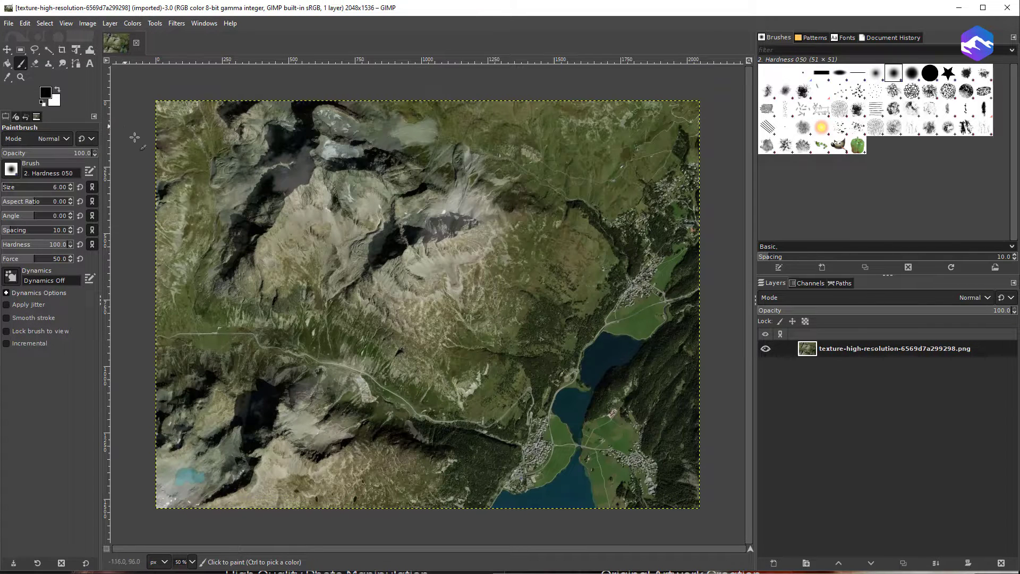
{"action": "left_click", "coordinate": [193, 565]}
{"action": "left_click", "coordinate": [188, 506]}
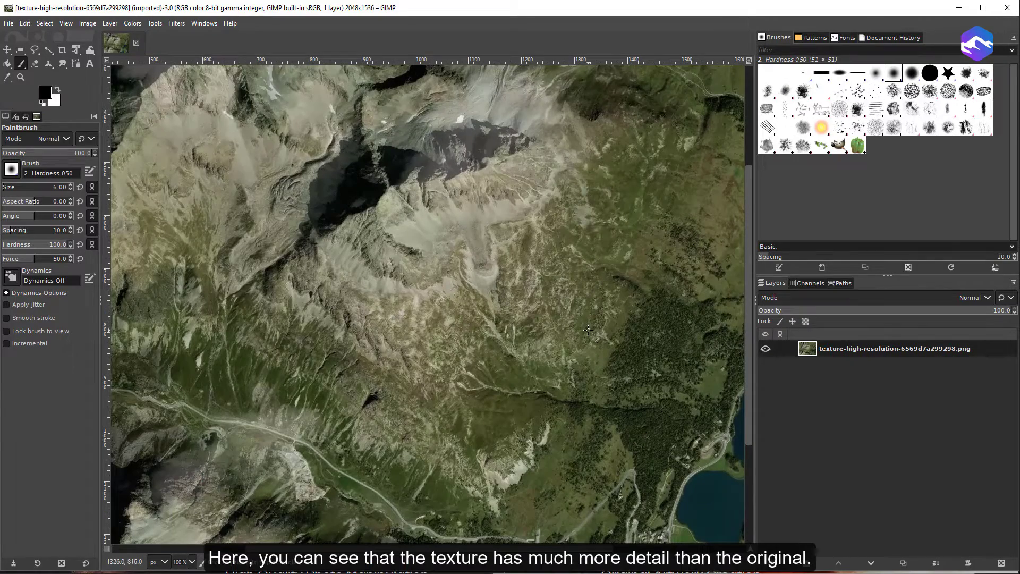
{"action": "left_click_drag", "start_coordinate": [590, 332], "coordinate": [501, 313]}
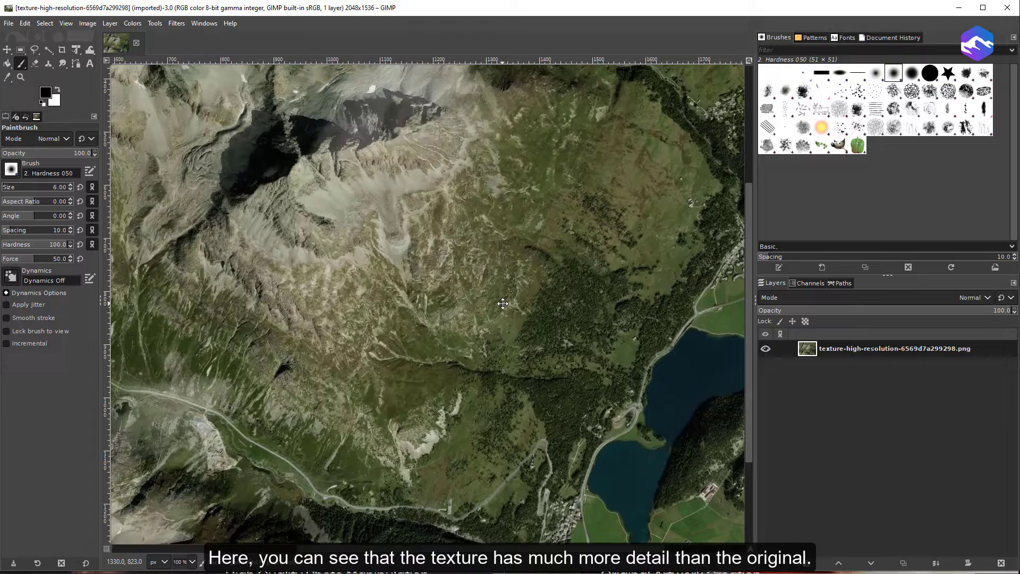
Confirm the 2048 × 1536 canvas size in Canvas Size, cancelling without changes.
{"action": "left_click", "coordinate": [86, 24]}
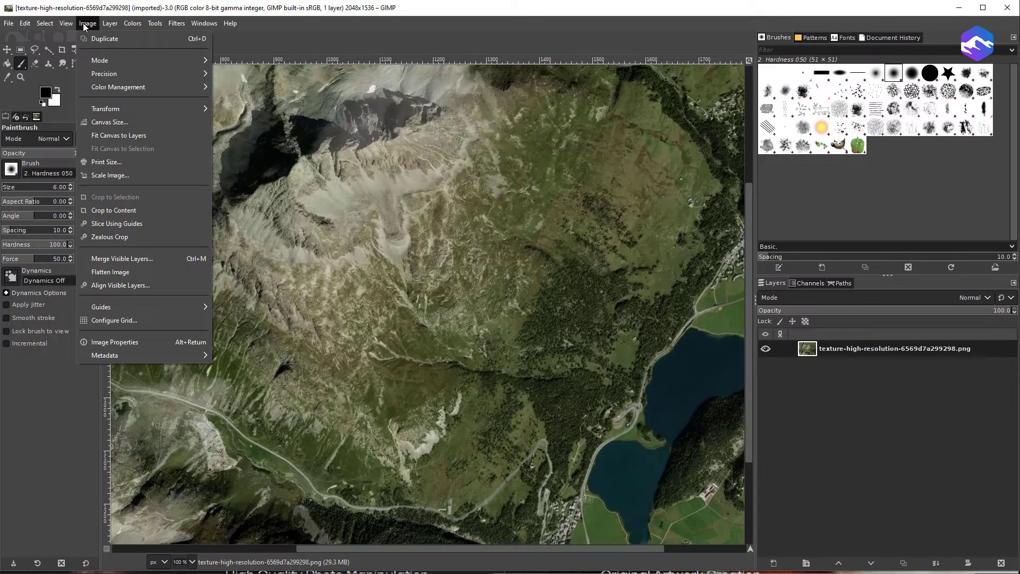
{"action": "left_click", "coordinate": [128, 122]}
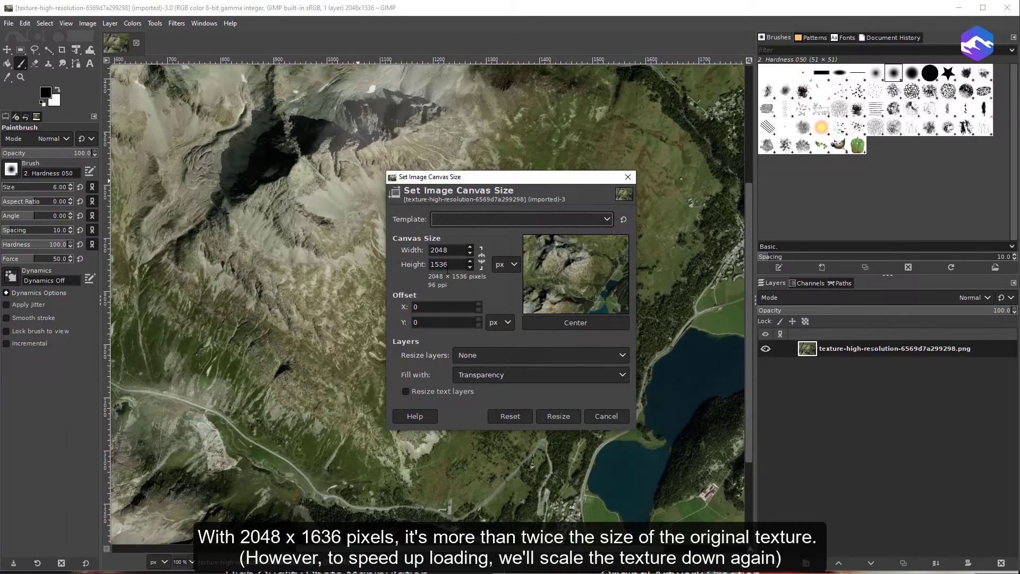
{"action": "left_click", "coordinate": [606, 416]}
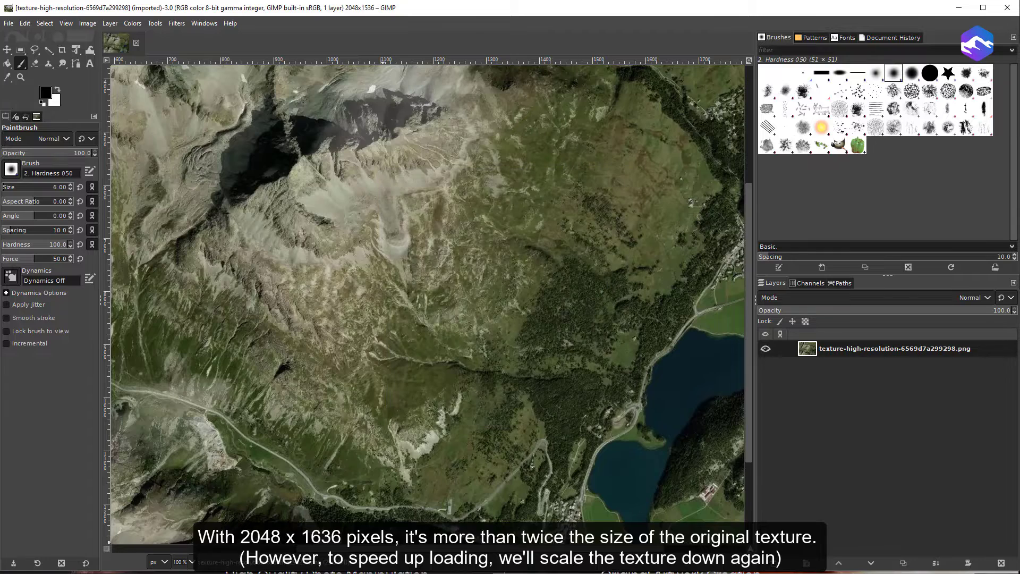
{"action": "left_click", "coordinate": [191, 562]}
Apply Levels to the texture with black input 4, gamma 0.90 and white input 190.
{"action": "left_click", "coordinate": [186, 522]}
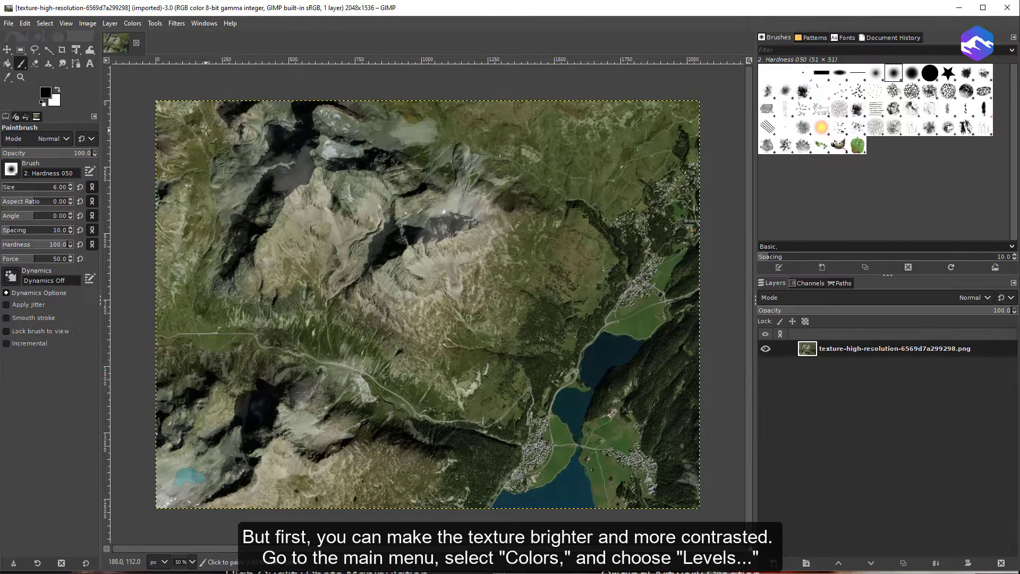
{"action": "left_click", "coordinate": [132, 23]}
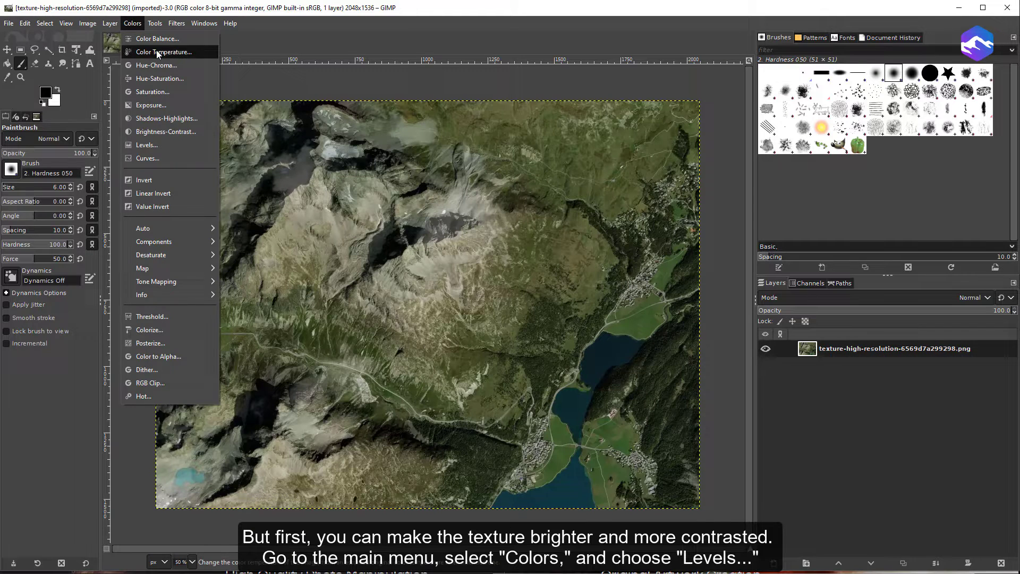
{"action": "left_click", "coordinate": [190, 145]}
{"action": "left_click_drag", "start_coordinate": [810, 61], "coordinate": [644, 44]}
{"action": "left_click_drag", "start_coordinate": [578, 169], "coordinate": [580, 169]}
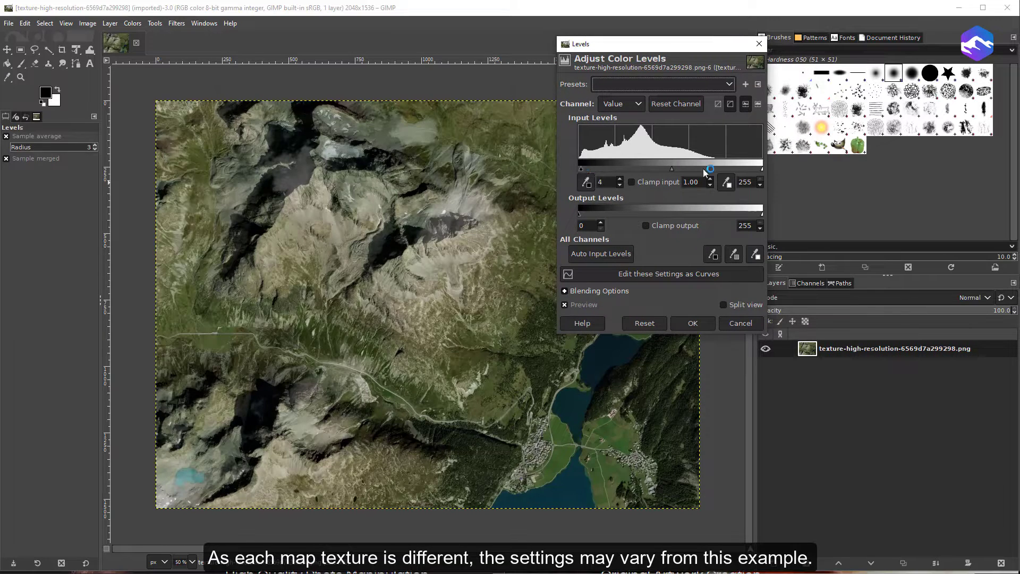
{"action": "left_click_drag", "start_coordinate": [763, 169], "coordinate": [715, 169]}
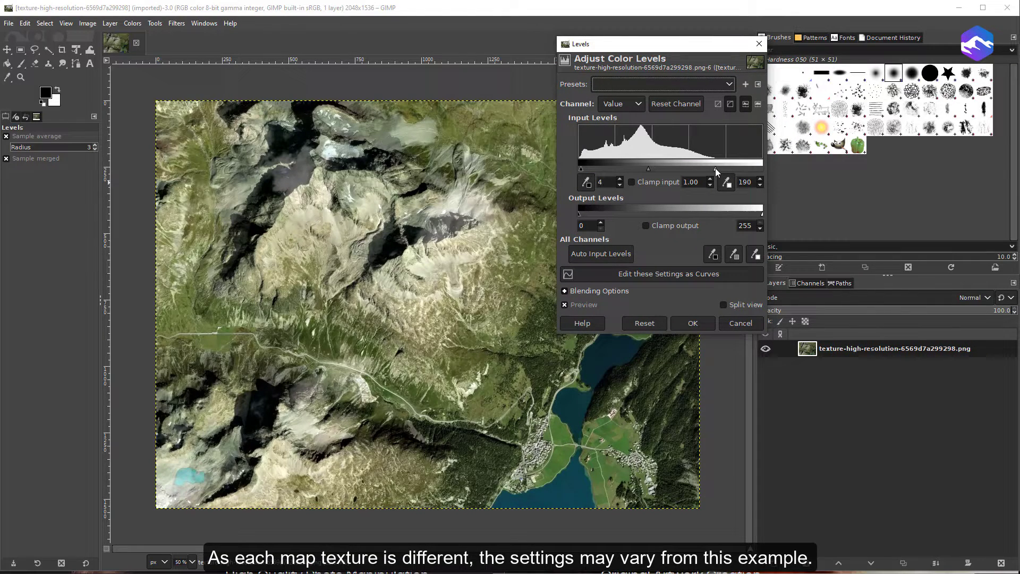
{"action": "left_click_drag", "start_coordinate": [665, 45], "coordinate": [812, 58]}
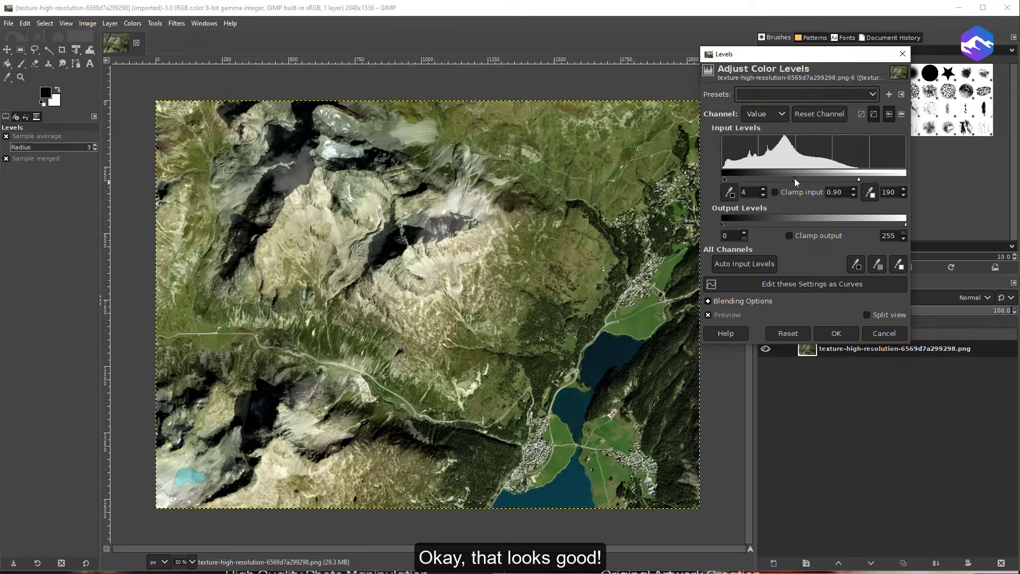
{"action": "left_click", "coordinate": [833, 333]}
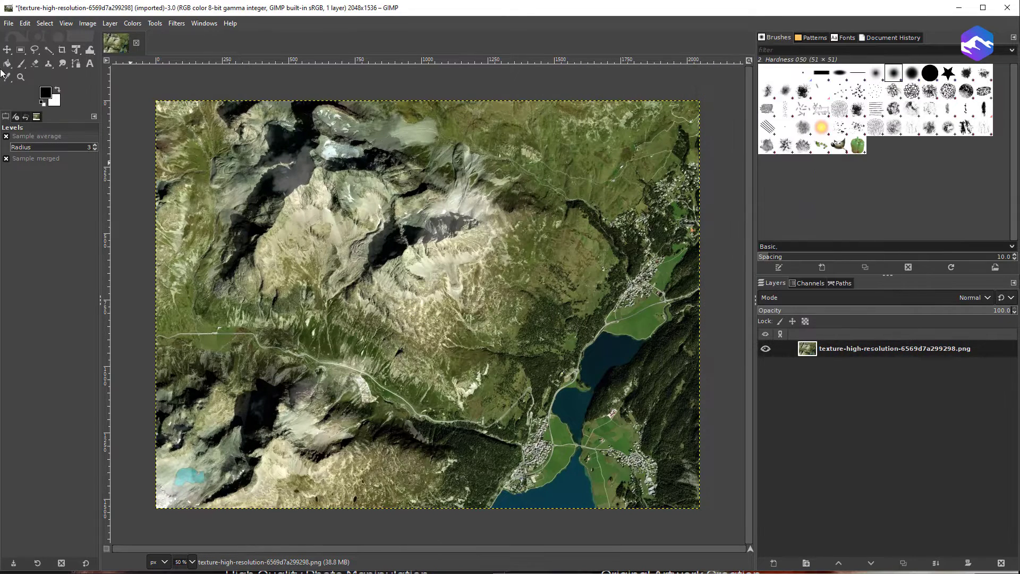
Boost the texture's Saturation scale to 1.151.
{"action": "left_click", "coordinate": [132, 24]}
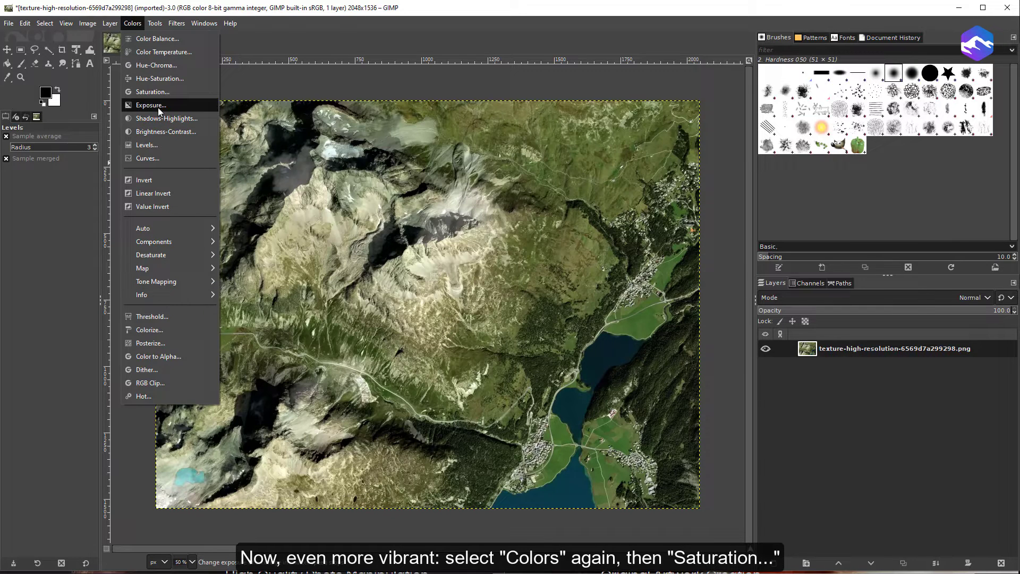
{"action": "left_click", "coordinate": [151, 93]}
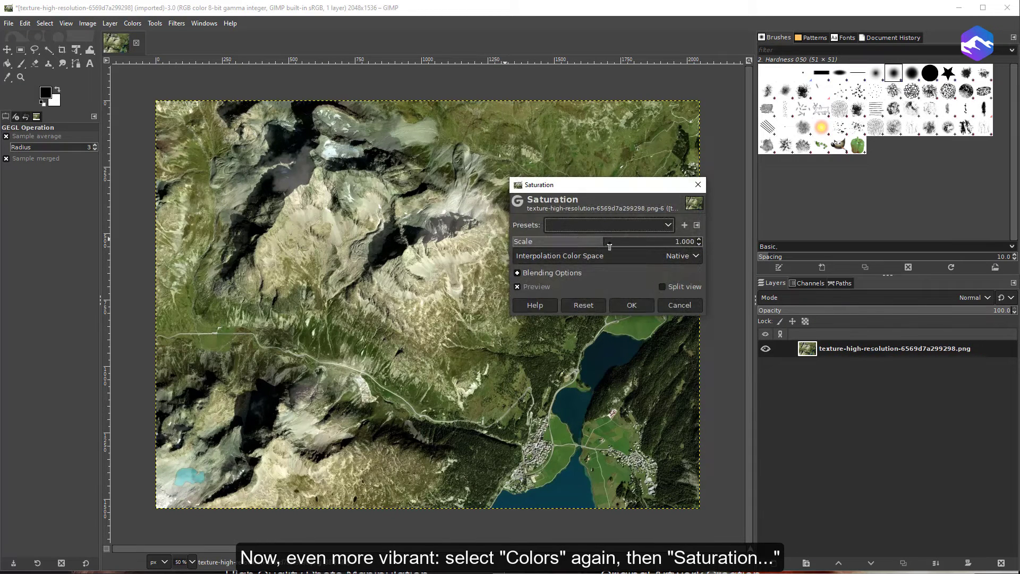
{"action": "left_click_drag", "start_coordinate": [604, 242], "coordinate": [618, 242]}
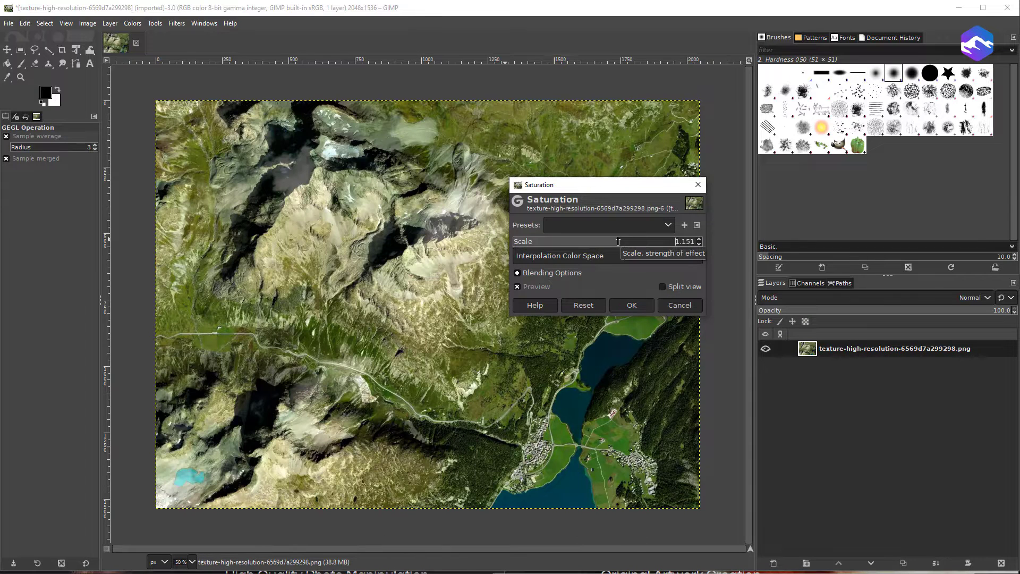
{"action": "left_click", "coordinate": [631, 305]}
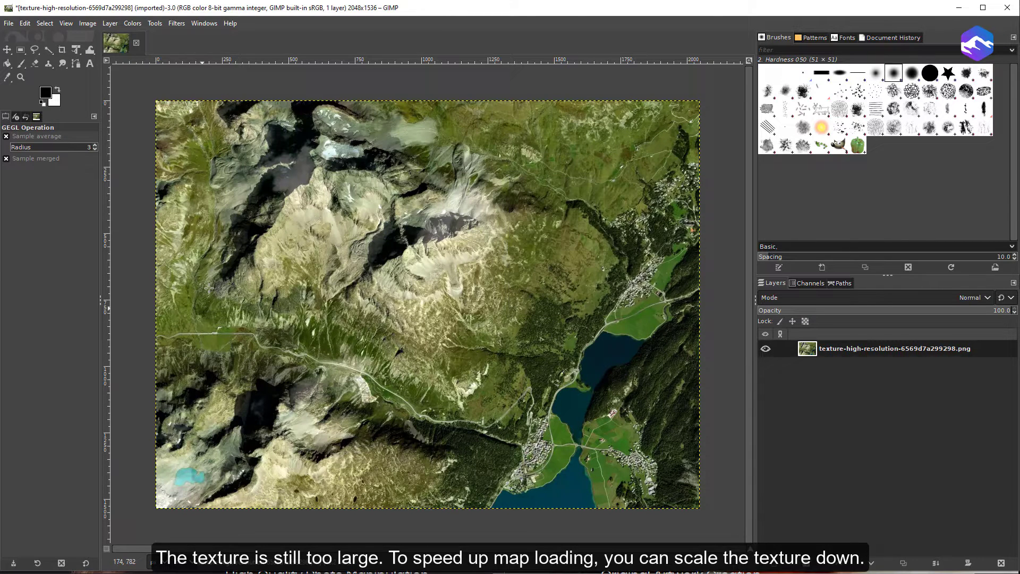
Scale the image from 2048 × 1536 to 1600 × 1200 pixels with Cubic interpolation.
{"action": "left_click", "coordinate": [78, 25]}
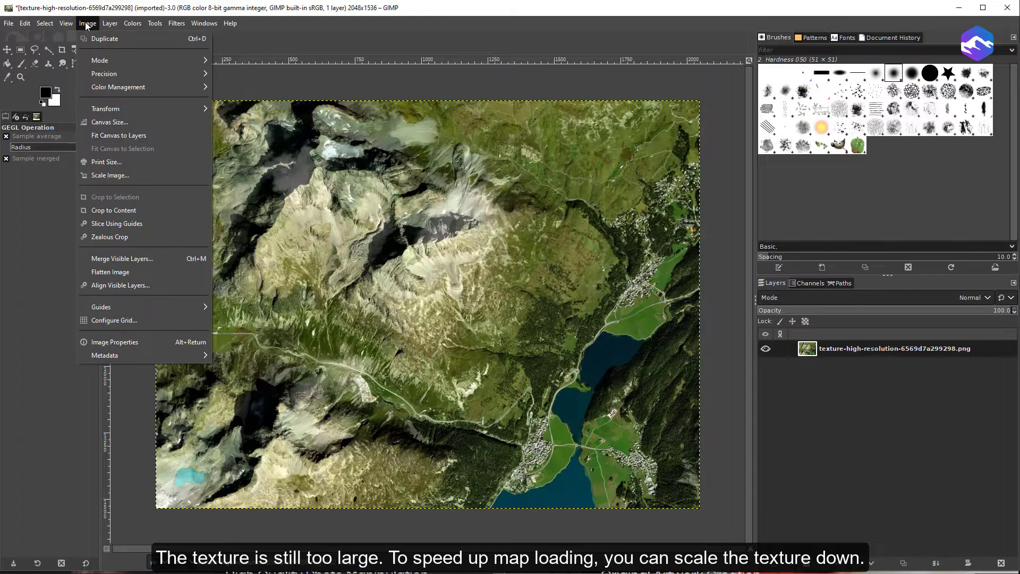
{"action": "left_click", "coordinate": [111, 175]}
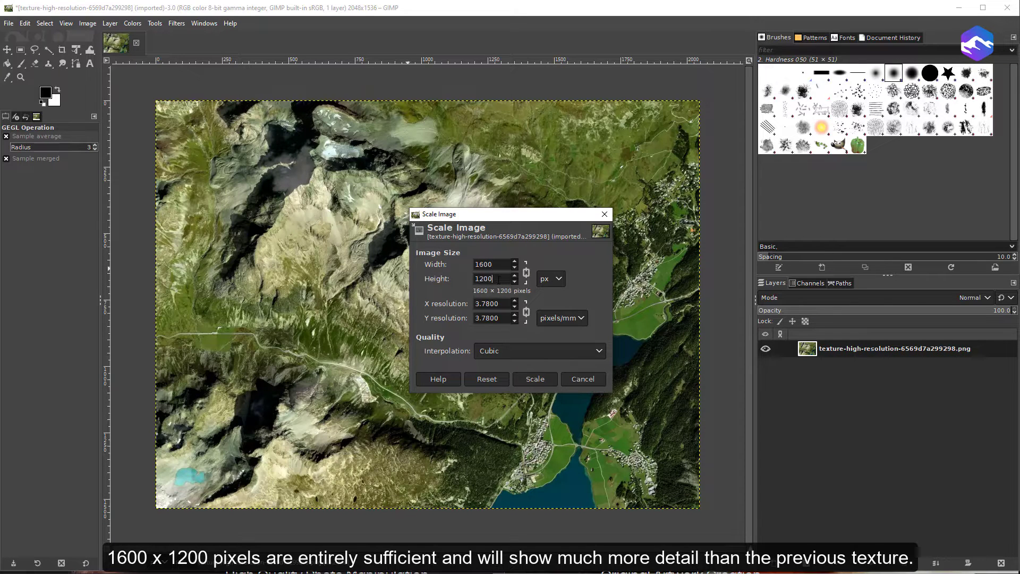
{"action": "left_click", "coordinate": [534, 380]}
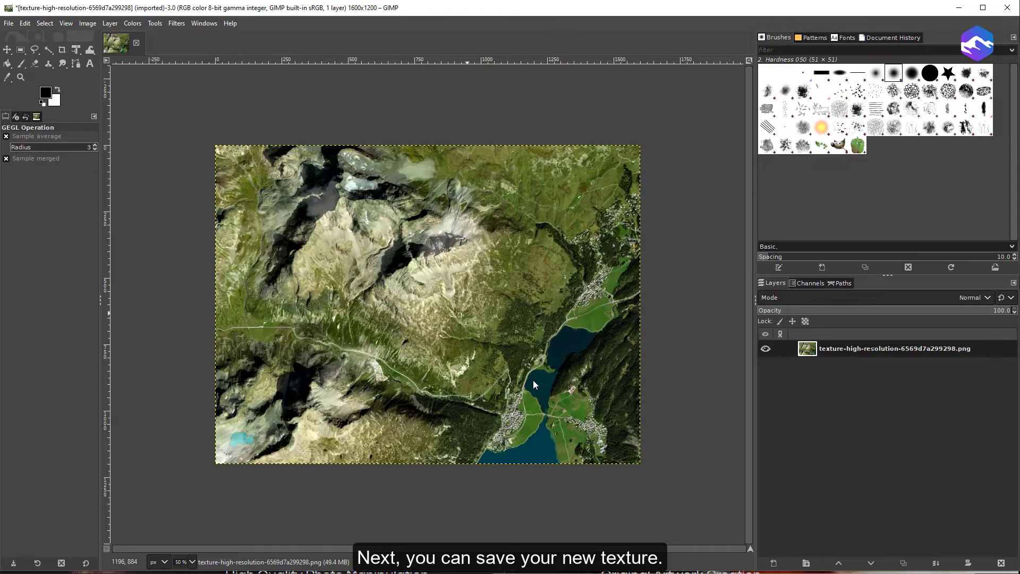
Export as texture-high-resolution-silvaplana.png into 3D-Mapper-Textures-Set with a low PNG compression level.
{"action": "left_click", "coordinate": [8, 24]}
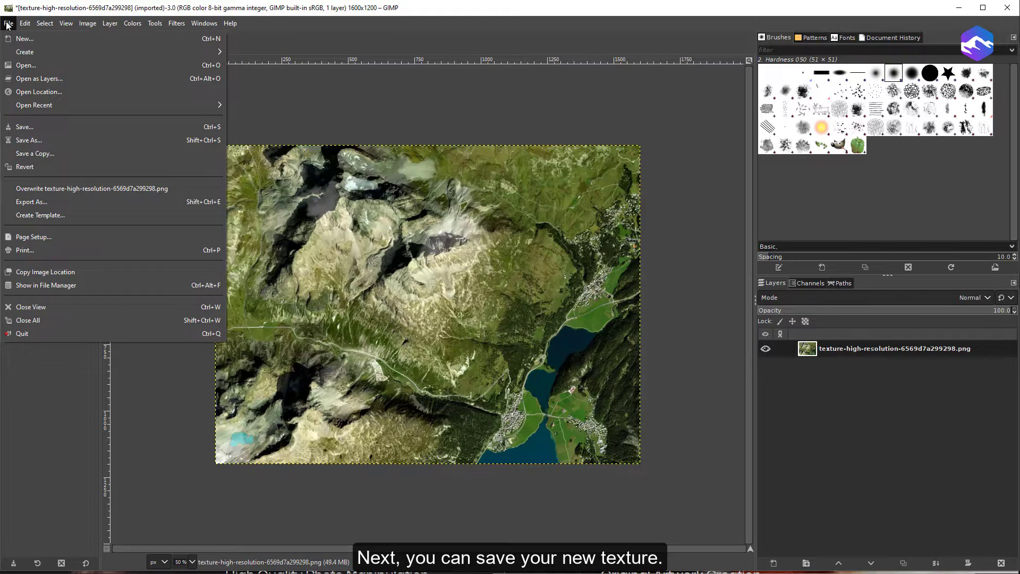
{"action": "left_click", "coordinate": [69, 200]}
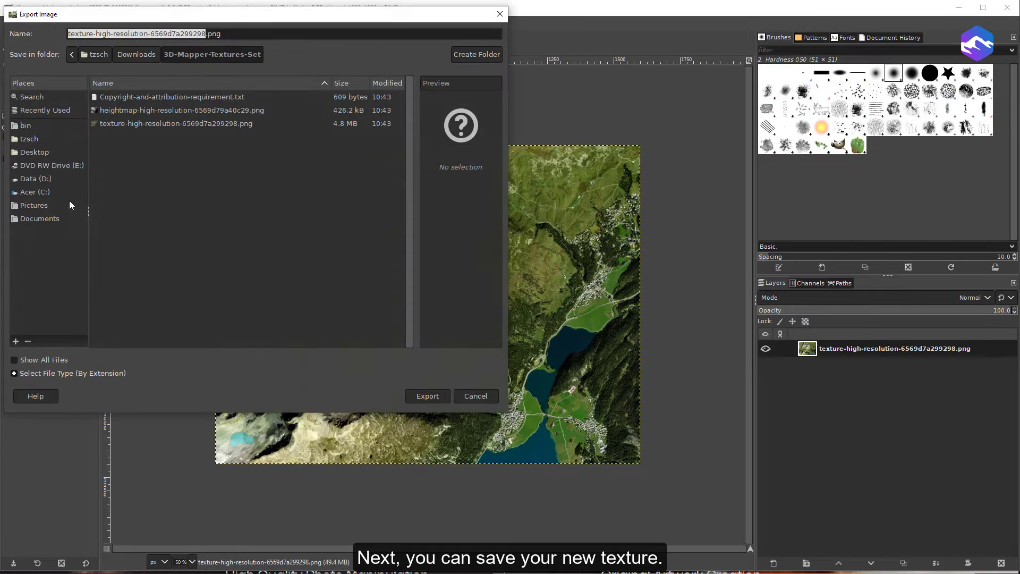
{"action": "left_click", "coordinate": [151, 33]}
{"action": "left_click_drag", "start_coordinate": [206, 33], "coordinate": [150, 33]}
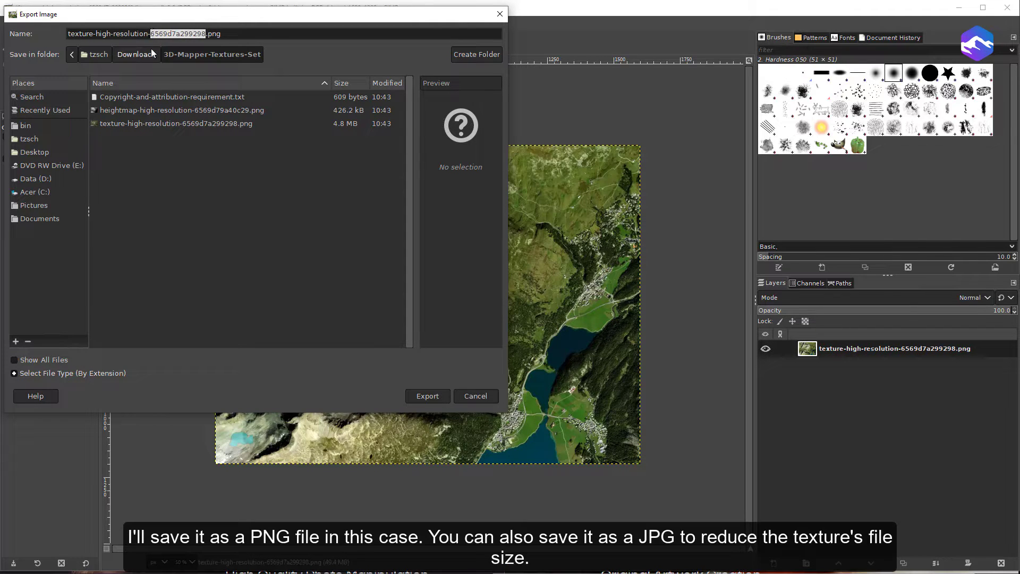
{"action": "type", "text": "silvap"}
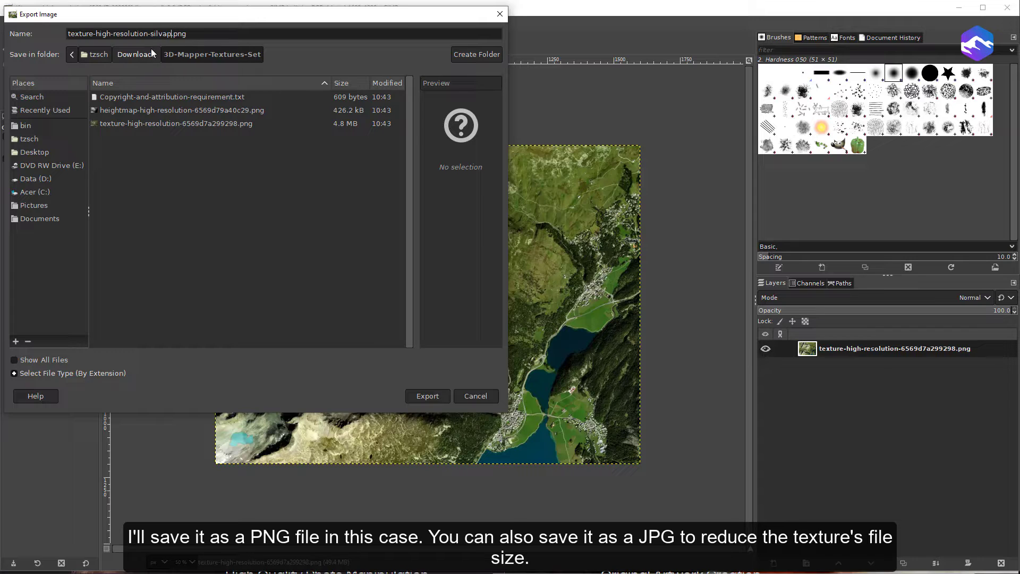
{"action": "type", "text": "lana"}
{"action": "left_click", "coordinate": [425, 400]}
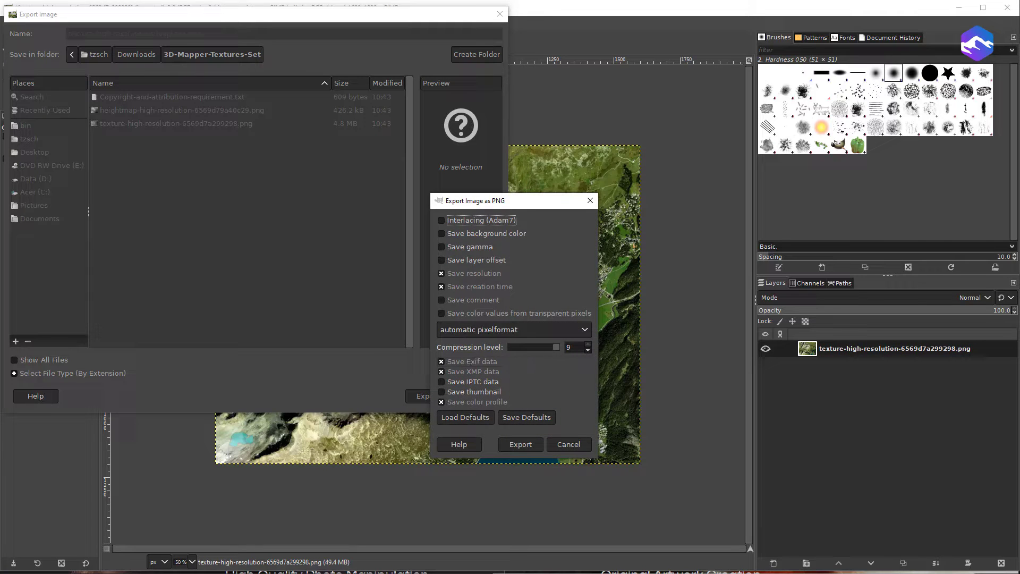
{"action": "left_click_drag", "start_coordinate": [556, 348], "coordinate": [518, 351]}
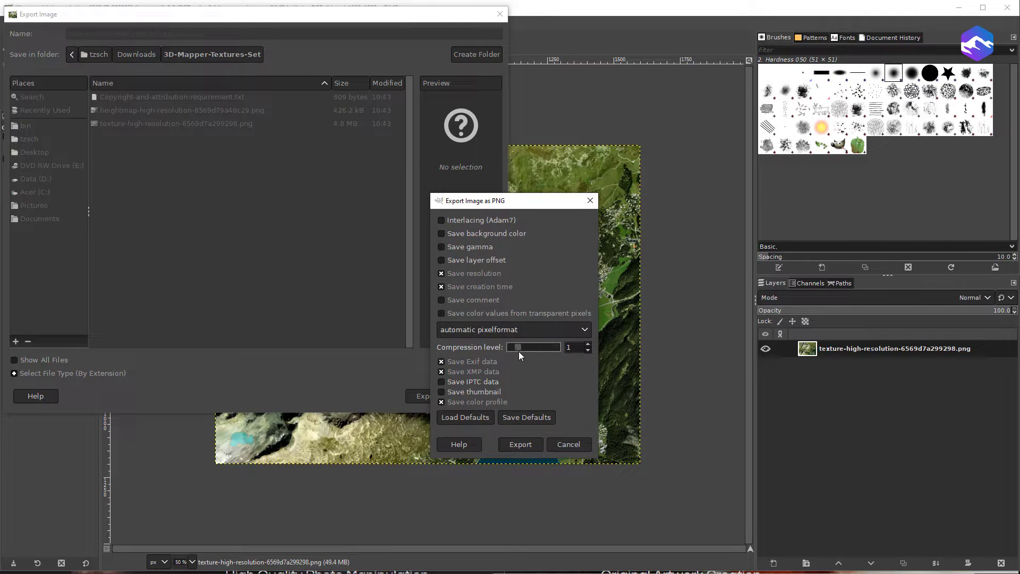
{"action": "left_click", "coordinate": [521, 445]}
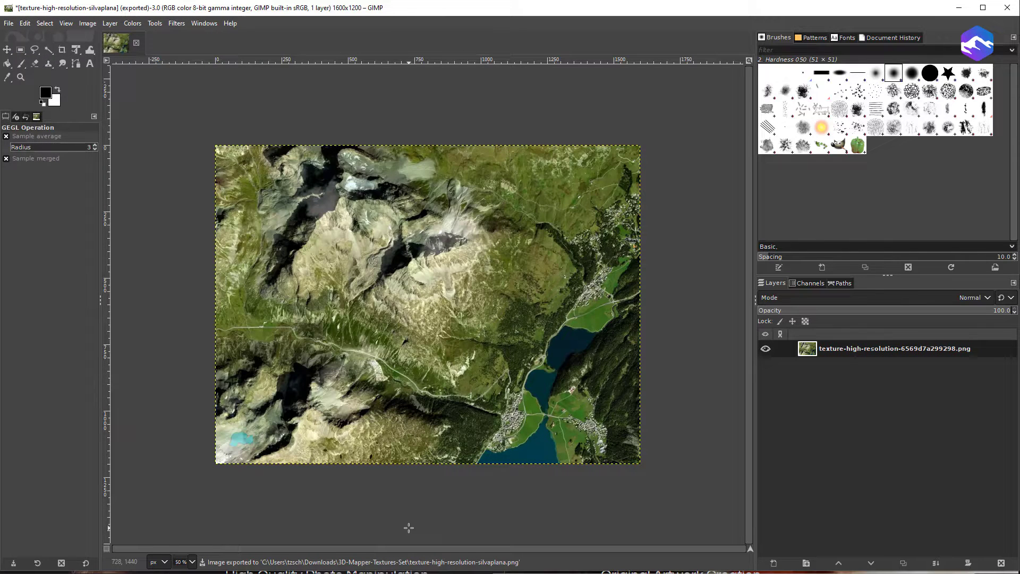
Compare the new 3.36 MB silvaplana texture's file size with the original texture's in 3D-Mapper-Textures-Set.
{"action": "left_click", "coordinate": [821, 573]}
{"action": "left_click", "coordinate": [852, 556]}
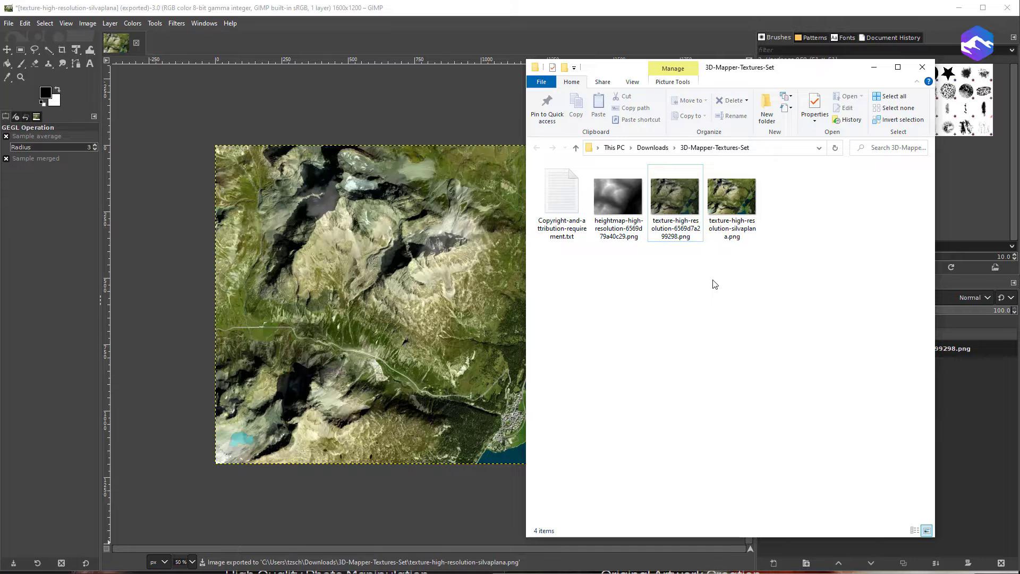
{"action": "left_click", "coordinate": [737, 206]}
{"action": "left_click", "coordinate": [686, 199]}
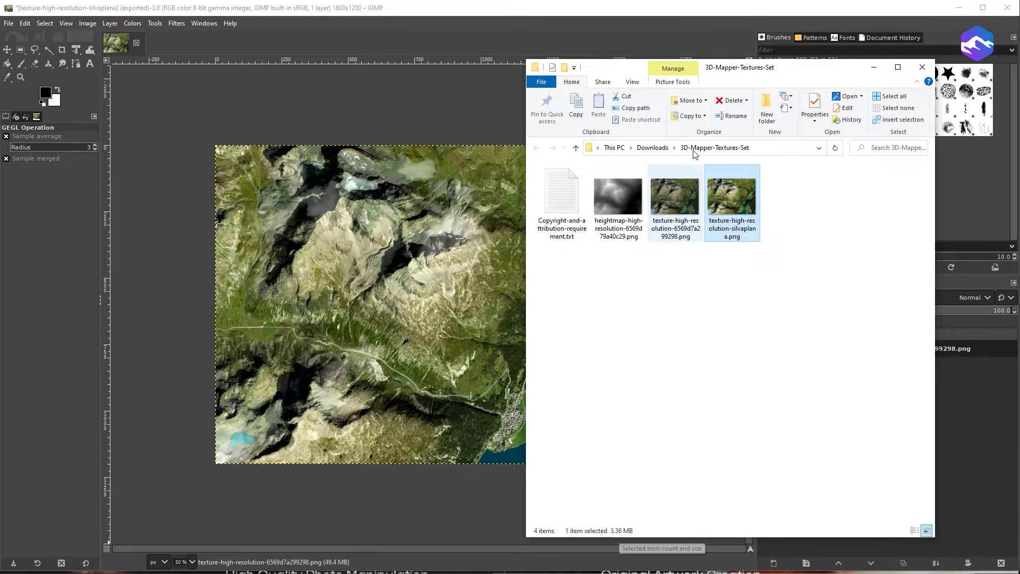
{"action": "left_click", "coordinate": [723, 199]}
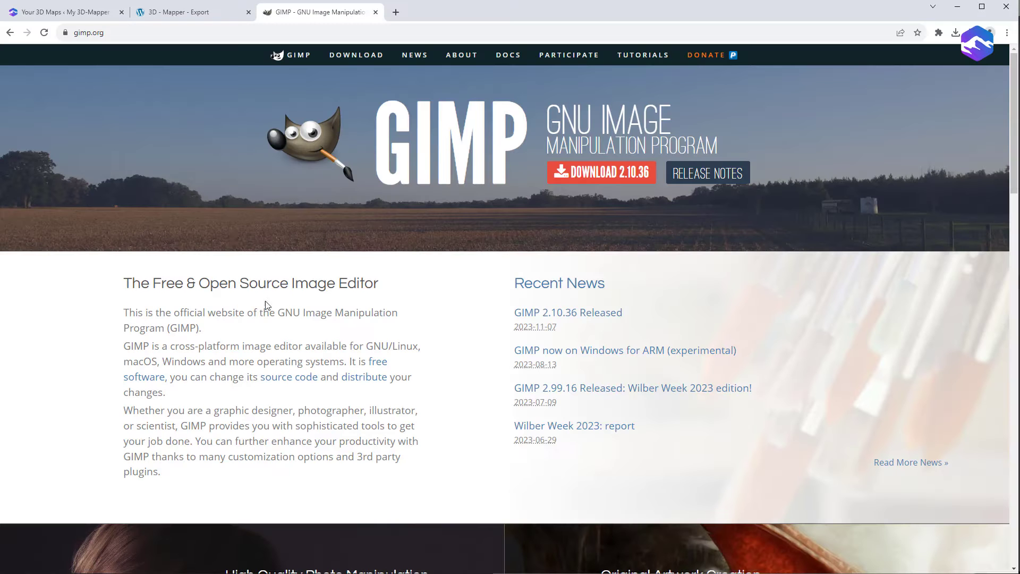
Upload texture-high-resolution-silvaplana.png from Explorer and choose it as the map's texture.
{"action": "left_click", "coordinate": [75, 13]}
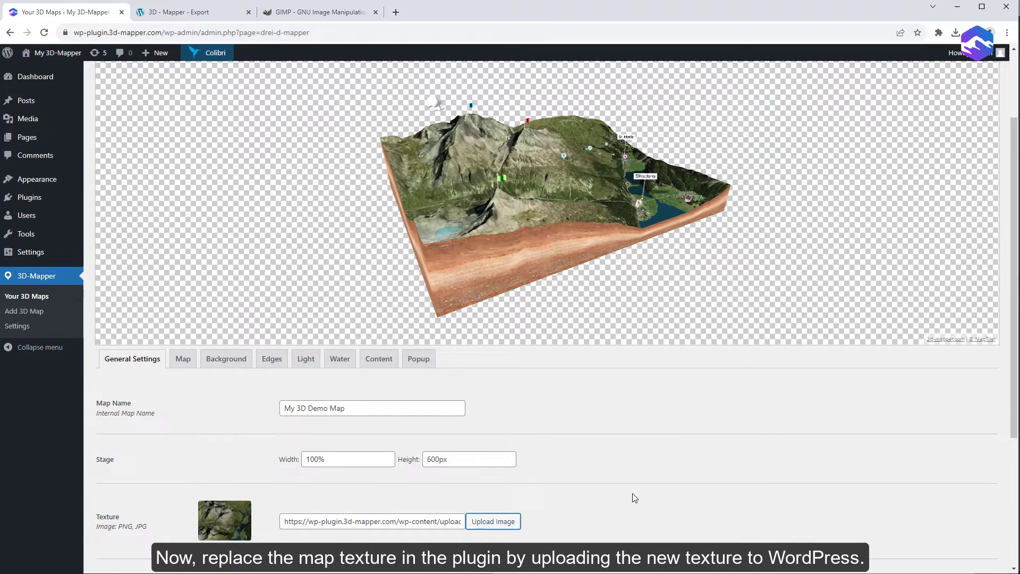
{"action": "scroll", "coordinate": [632, 493], "scroll_direction": "down", "scroll_amount": 2}
{"action": "left_click", "coordinate": [493, 362]}
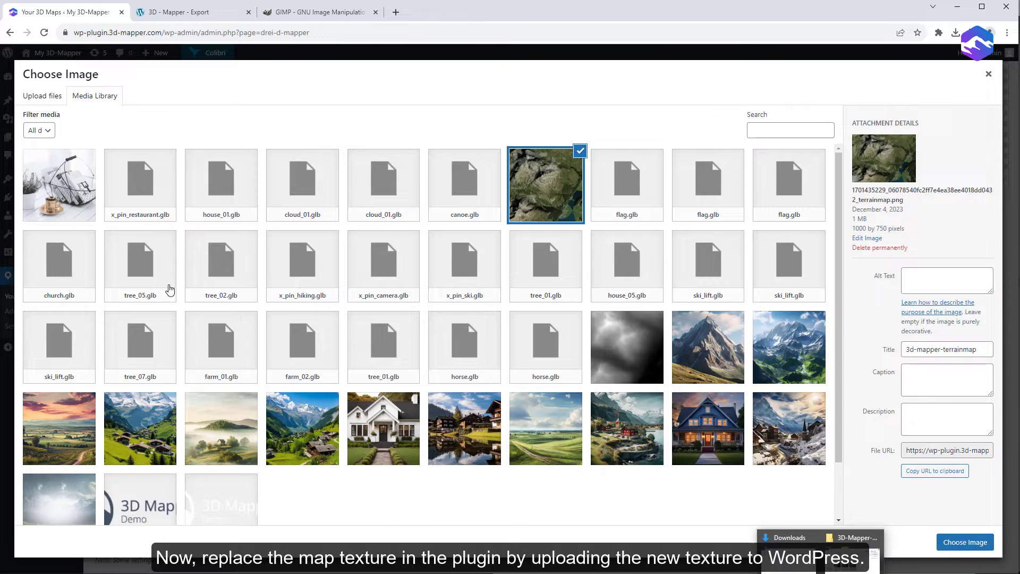
{"action": "left_click", "coordinate": [42, 96]}
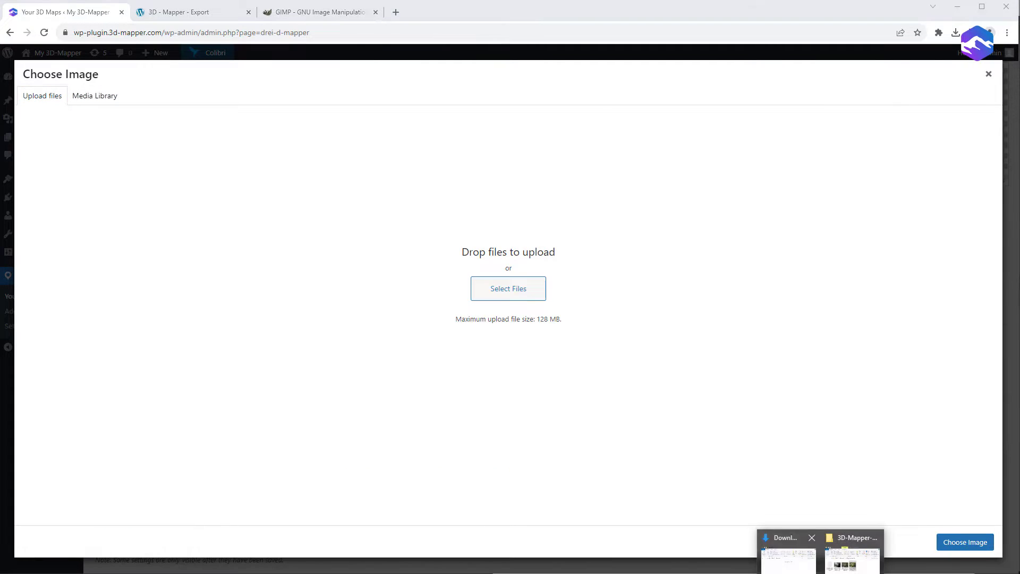
{"action": "left_click", "coordinate": [852, 558]}
{"action": "left_click_drag", "start_coordinate": [731, 207], "coordinate": [397, 243]}
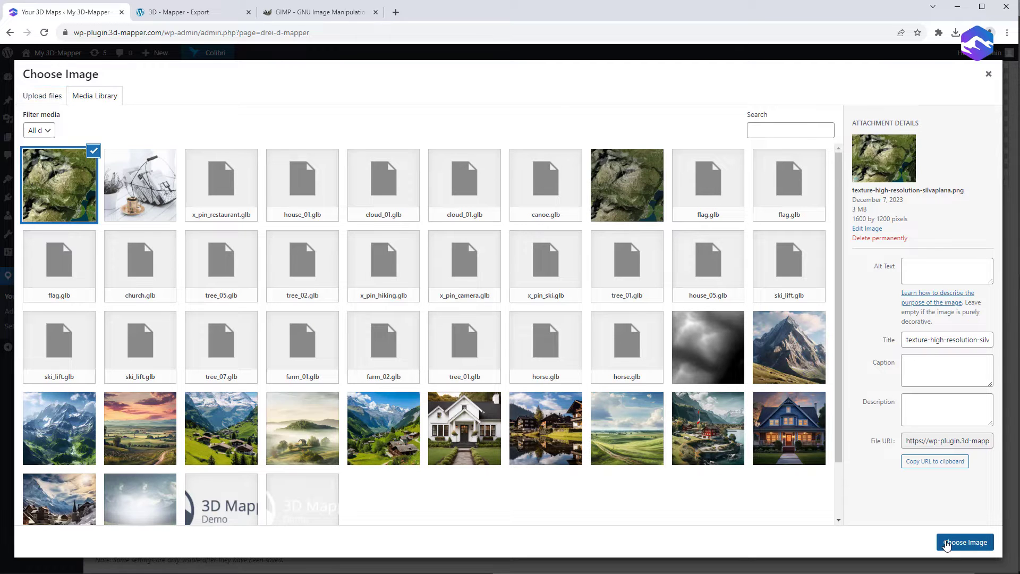
{"action": "left_click", "coordinate": [946, 542]}
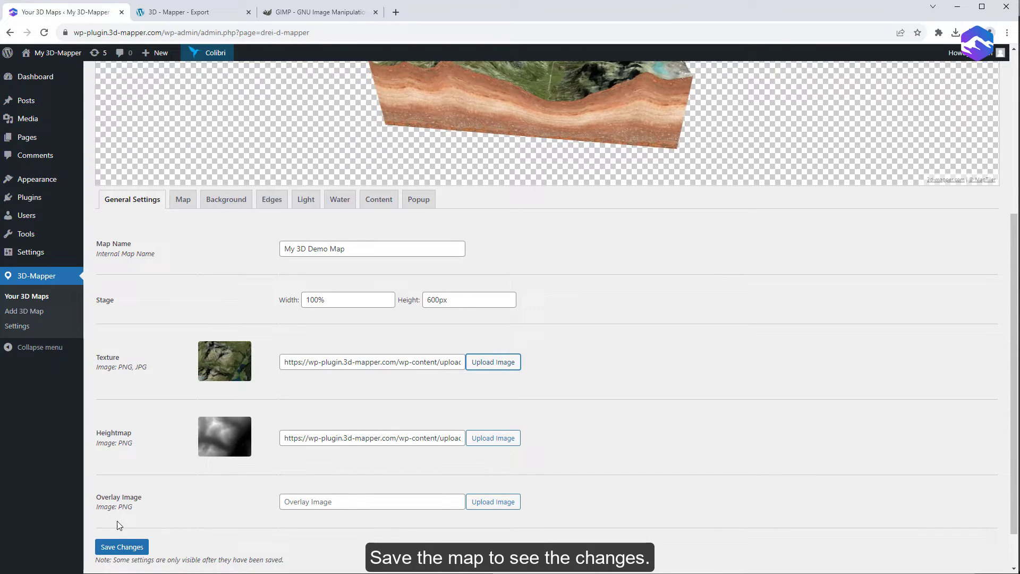
Save My 3D Demo Map's settings, tilting the 3D preview to view from above.
{"action": "left_click", "coordinate": [122, 546]}
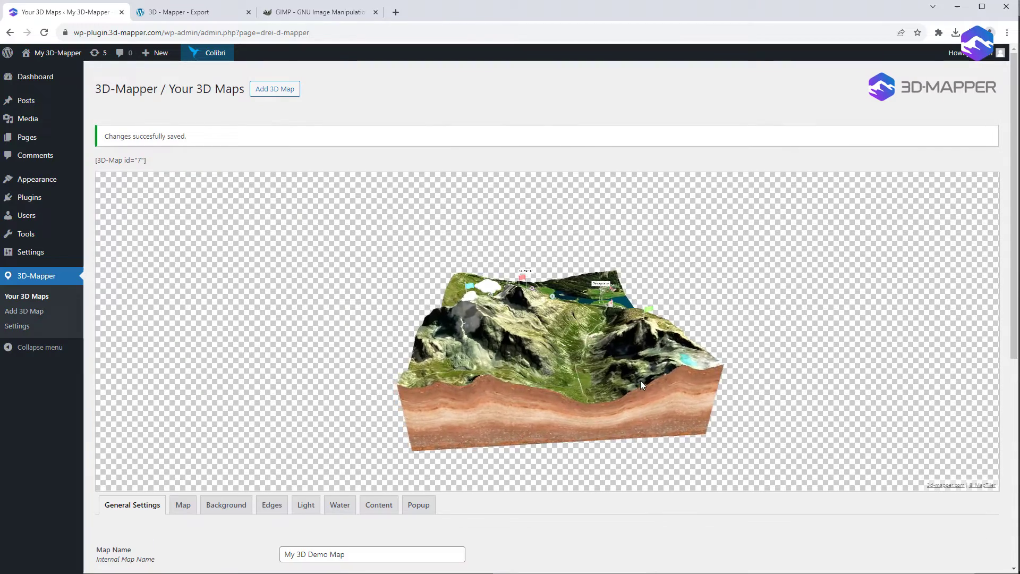
{"action": "left_click_drag", "start_coordinate": [640, 381], "coordinate": [602, 339]}
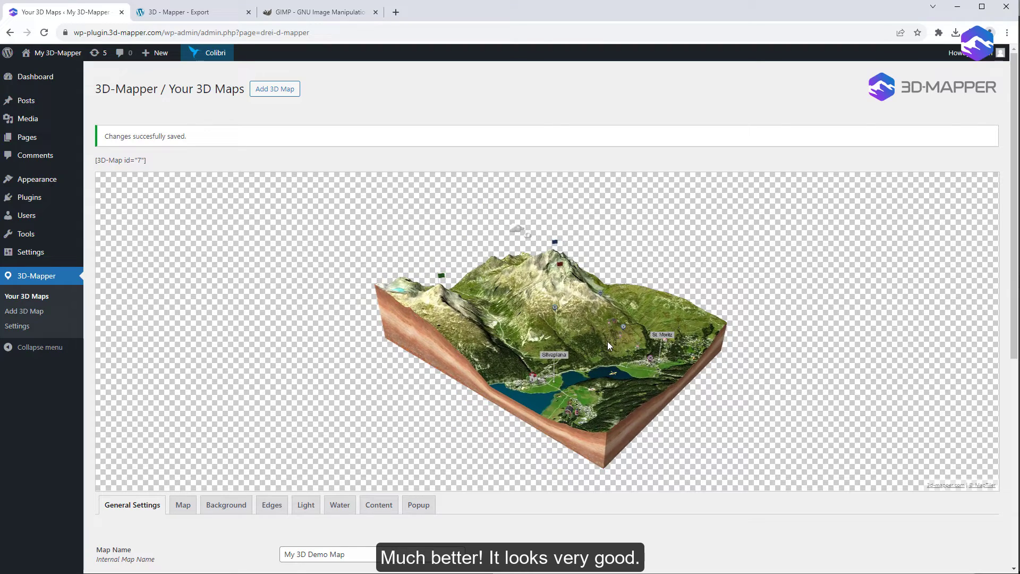
{"action": "scroll", "coordinate": [484, 558], "scroll_direction": "down", "scroll_amount": 7}
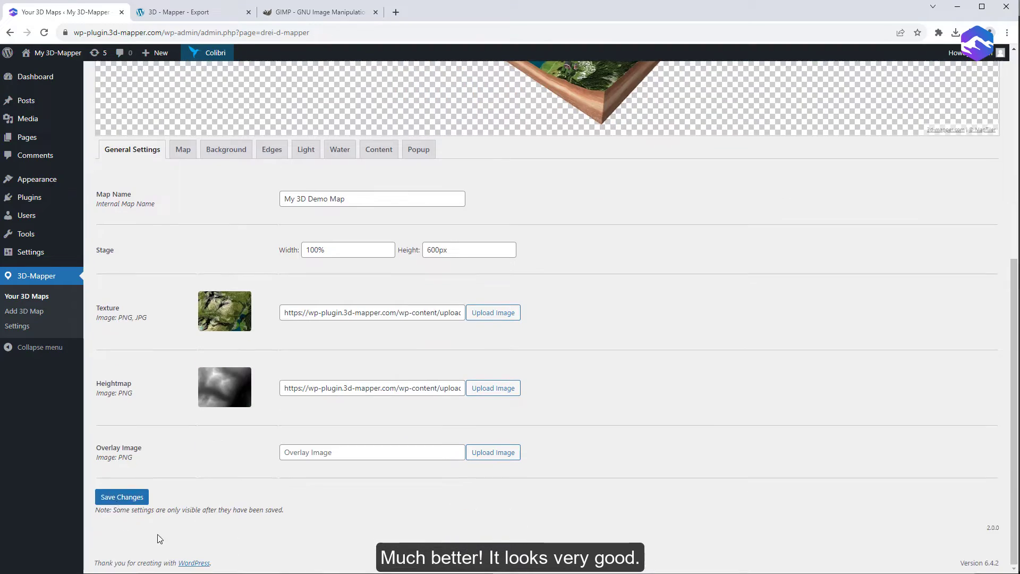
{"action": "left_click", "coordinate": [122, 496]}
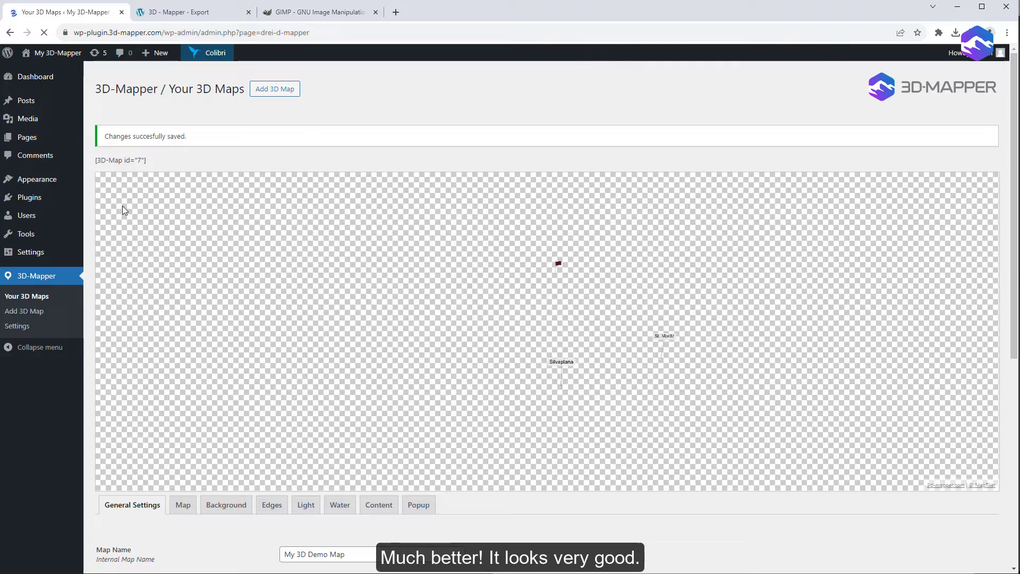
On the live front page, view the 3D map from a low side angle, zooming into Silvaplana and back out.
{"action": "mouse_move", "coordinate": [55, 53]}
{"action": "left_click", "coordinate": [38, 68]}
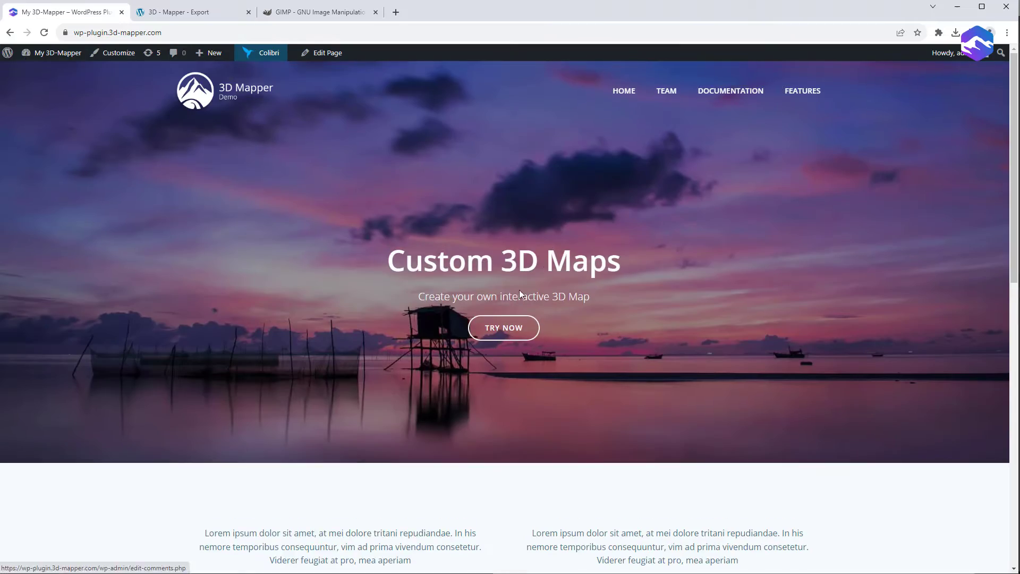
{"action": "scroll", "coordinate": [519, 303], "scroll_direction": "down", "scroll_amount": 9}
{"action": "scroll", "coordinate": [640, 352], "scroll_direction": "down", "scroll_amount": 3}
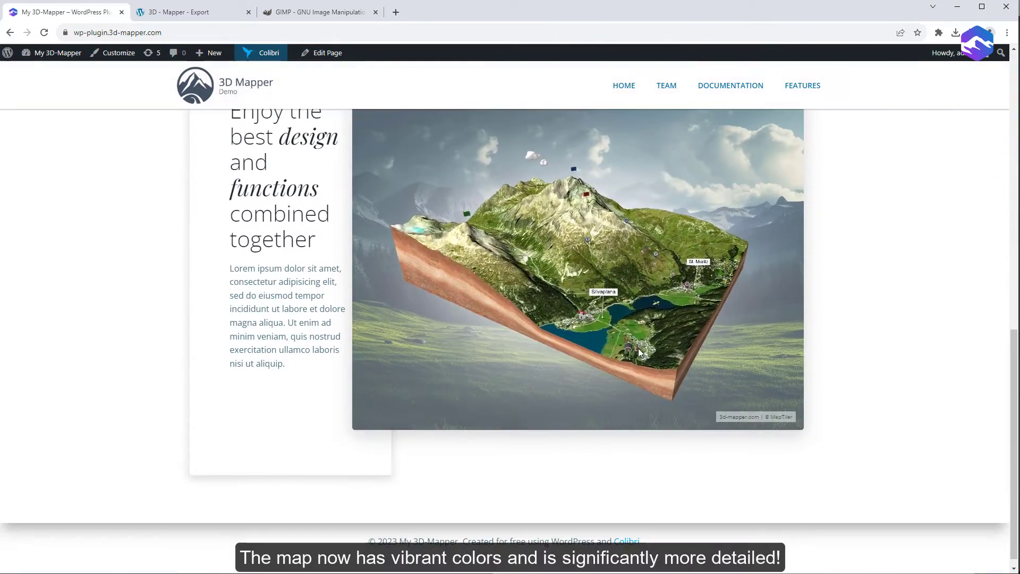
{"action": "left_click_drag", "start_coordinate": [639, 351], "coordinate": [616, 362]}
{"action": "scroll", "coordinate": [626, 346], "scroll_direction": "up", "scroll_amount": 5}
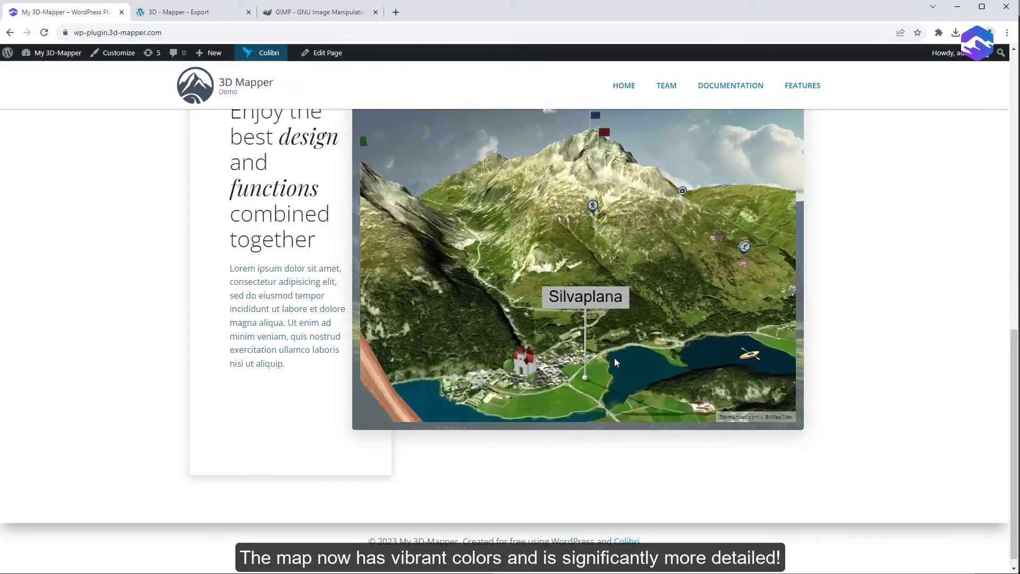
{"action": "scroll", "coordinate": [615, 358], "scroll_direction": "down", "scroll_amount": 5}
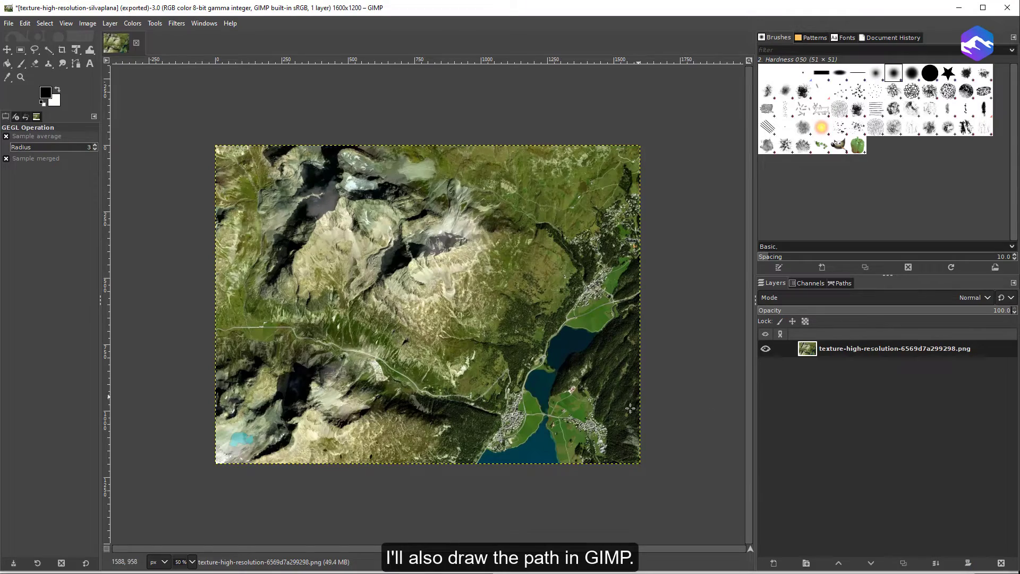
{"action": "scroll", "coordinate": [524, 432], "scroll_direction": "up", "scroll_amount": 3}
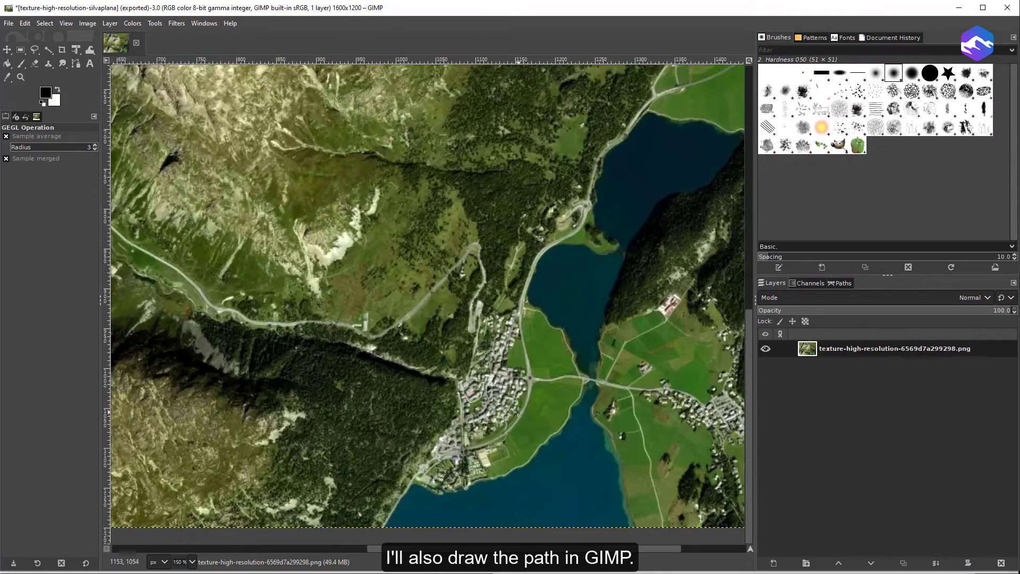
{"action": "scroll", "coordinate": [518, 410], "scroll_direction": "down", "scroll_amount": 1}
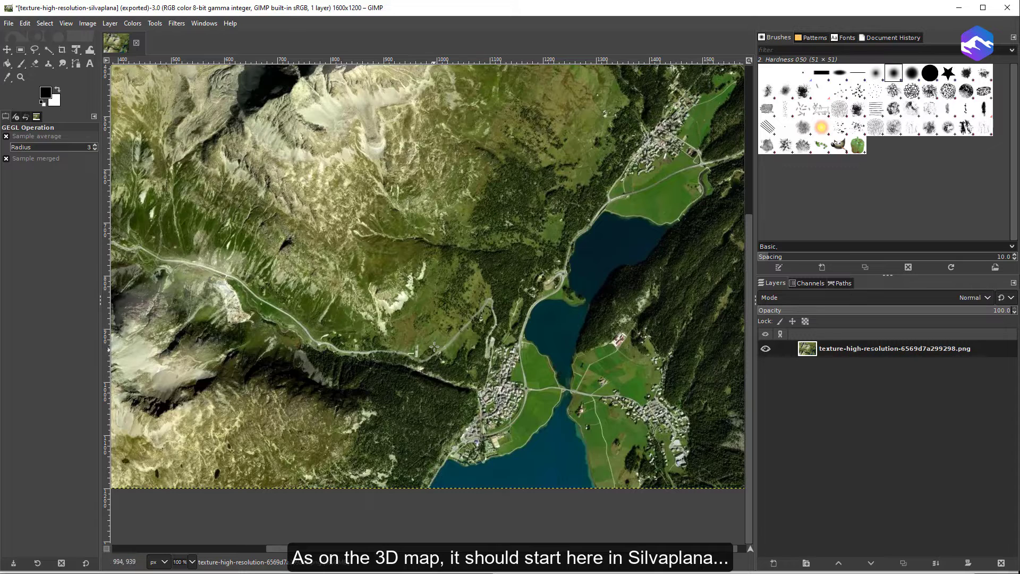
{"action": "left_click_drag", "start_coordinate": [278, 305], "coordinate": [512, 368]}
{"action": "left_click_drag", "start_coordinate": [555, 174], "coordinate": [427, 389]}
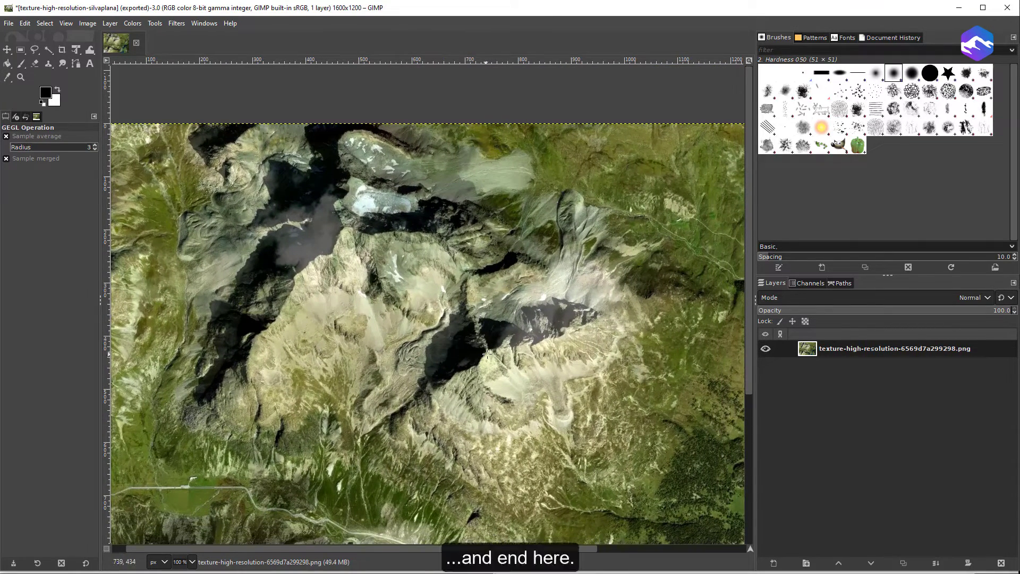
{"action": "left_click_drag", "start_coordinate": [491, 349], "coordinate": [395, 293]}
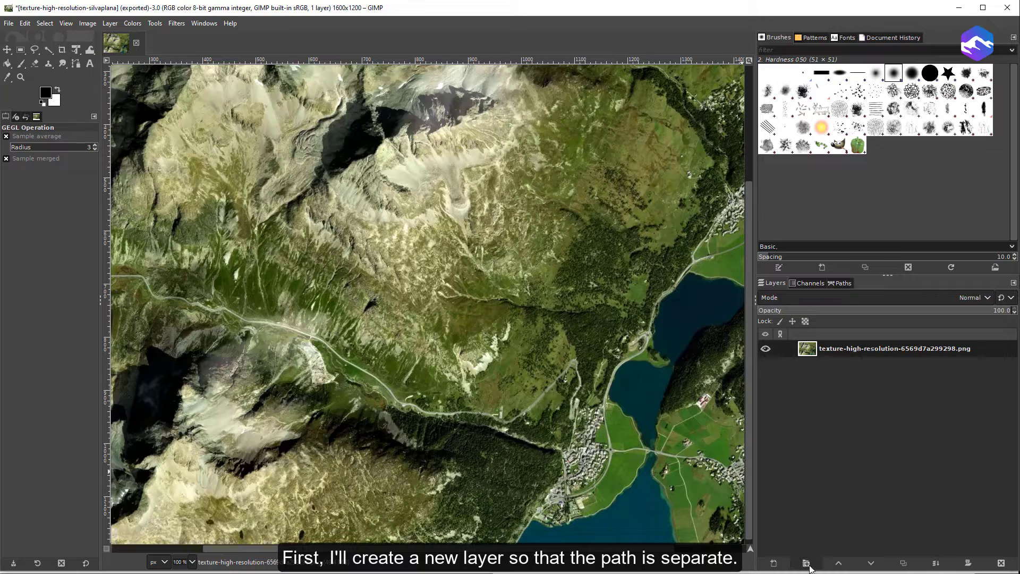
Add a new transparent layer, set the foreground colour to yellow-orange ffcc00, and select the Paintbrush.
{"action": "left_click", "coordinate": [774, 563]}
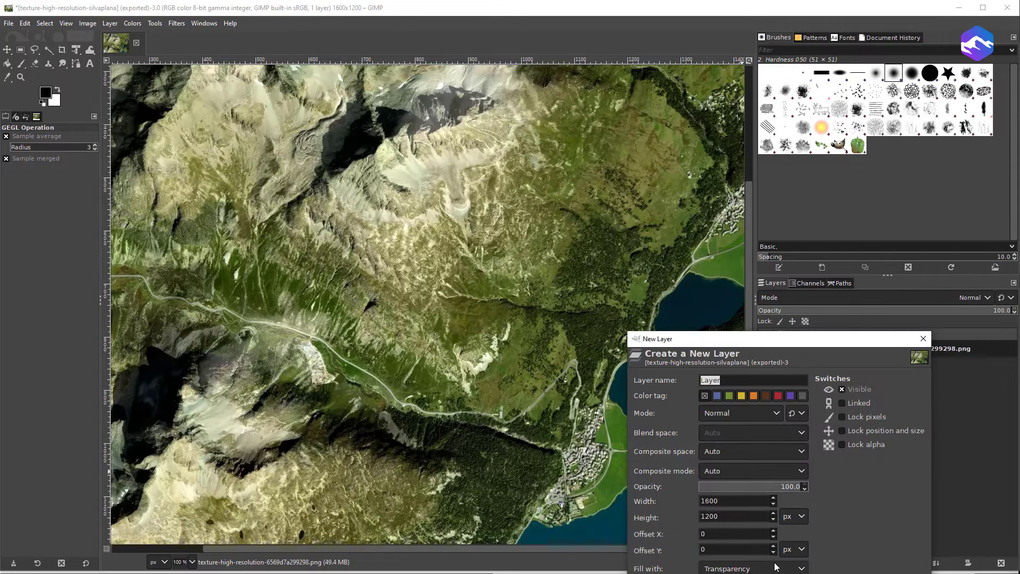
{"action": "key", "text": "Return"}
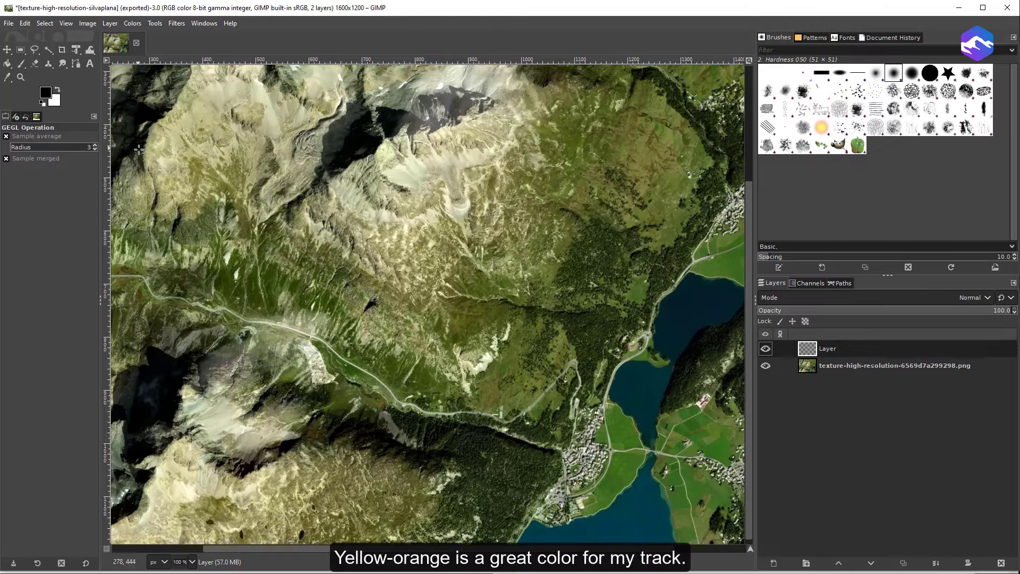
{"action": "left_click", "coordinate": [45, 94]}
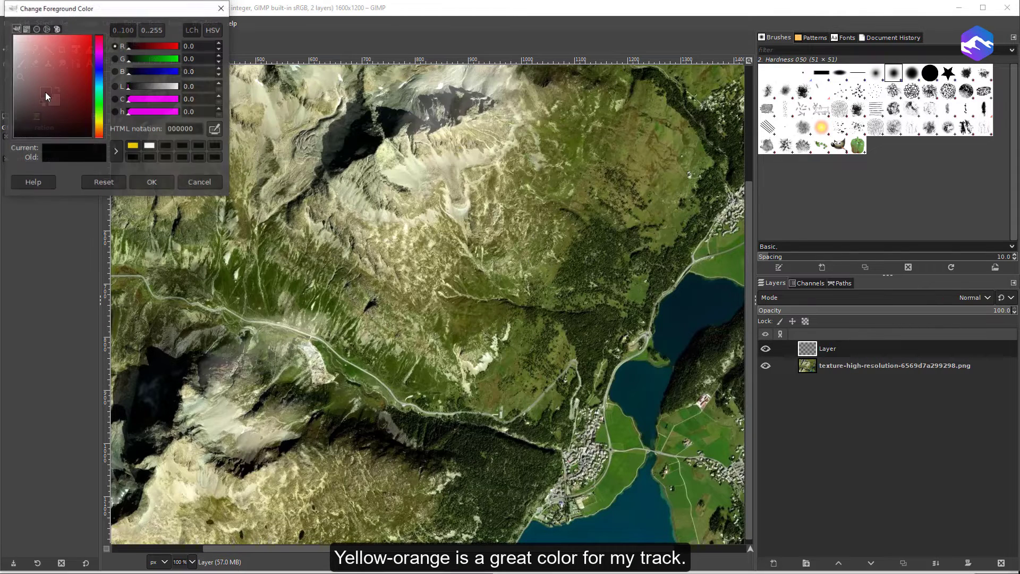
{"action": "left_click_drag", "start_coordinate": [102, 123], "coordinate": [100, 126]}
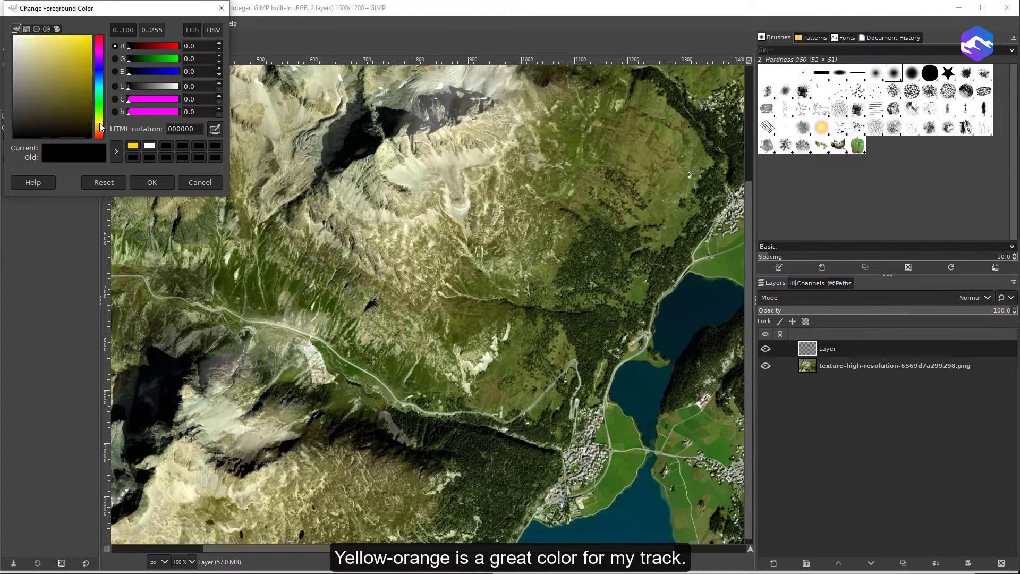
{"action": "left_click_drag", "start_coordinate": [92, 92], "coordinate": [124, 30]}
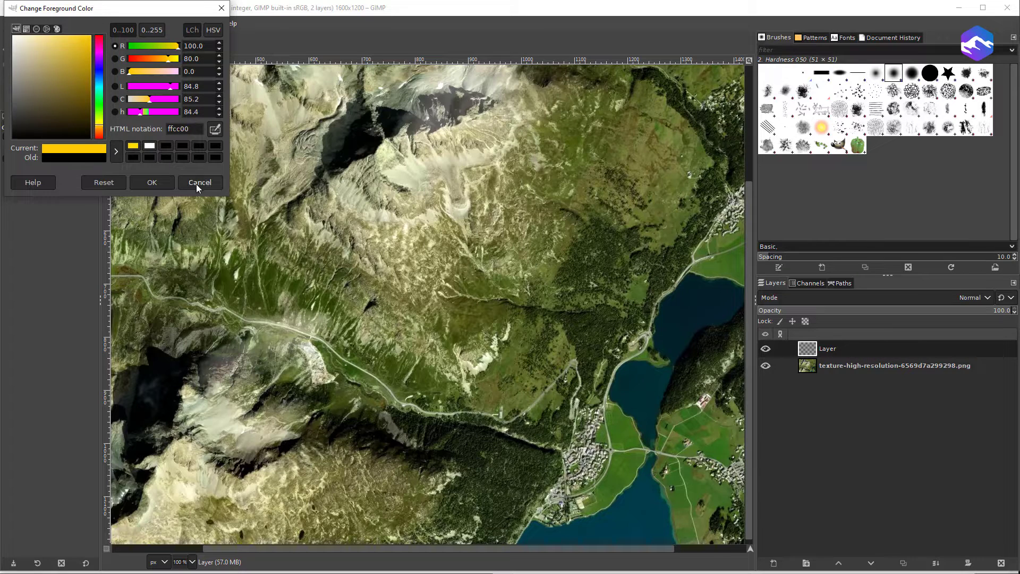
{"action": "left_click", "coordinate": [152, 182]}
{"action": "left_click", "coordinate": [21, 63]}
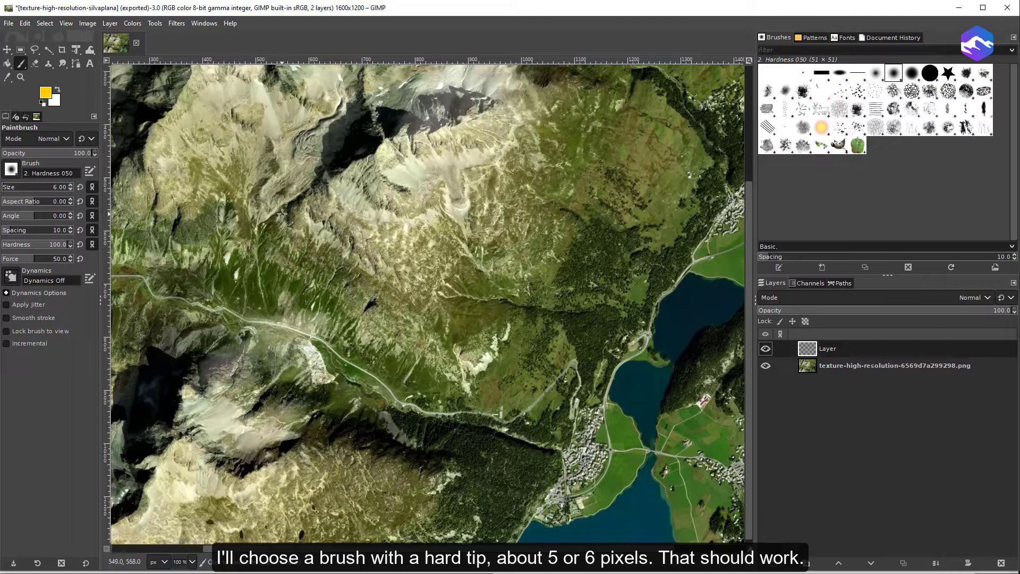
Paint the yellow track from the village westward along the valley road, undoing a false start.
{"action": "mouse_move", "coordinate": [553, 420]}
{"action": "left_mouse_down"}
{"action": "mouse_move", "coordinate": [564, 389]}
{"action": "mouse_move", "coordinate": [589, 406]}
{"action": "left_mouse_up"}
{"action": "key", "text": "ctrl+z"}
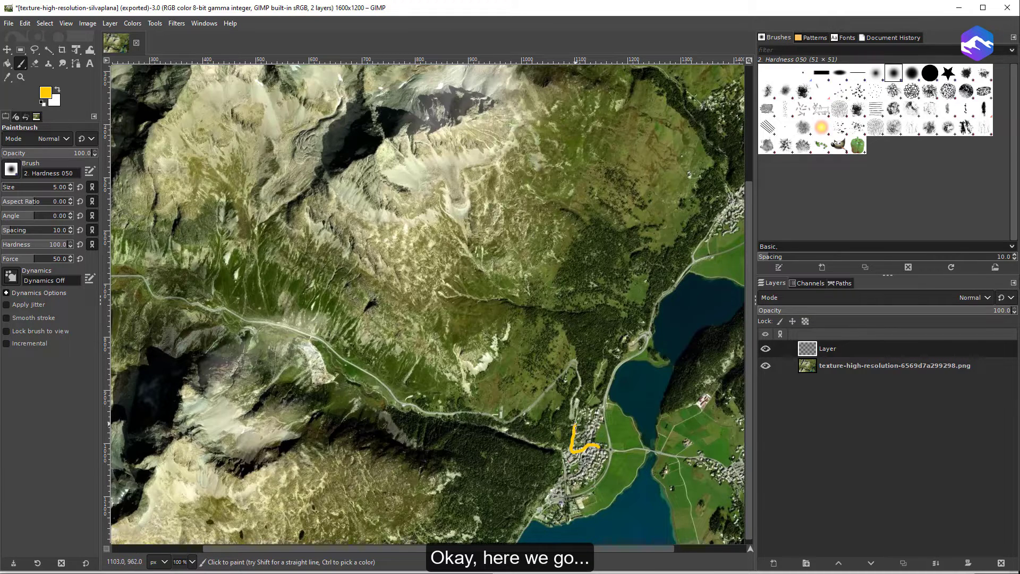
{"action": "left_click_drag", "start_coordinate": [578, 381], "coordinate": [546, 389]}
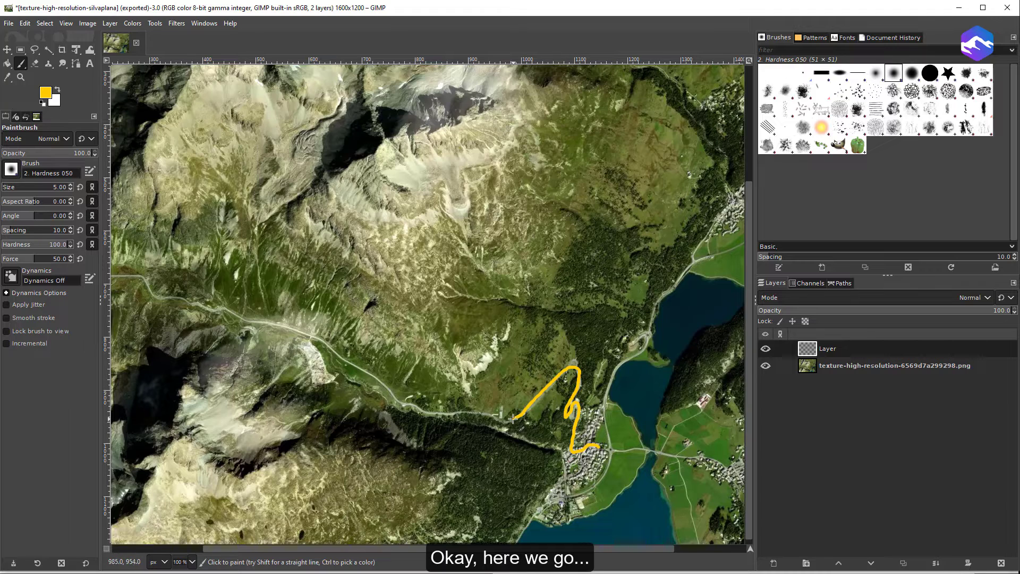
{"action": "left_click_drag", "start_coordinate": [513, 418], "coordinate": [480, 415]}
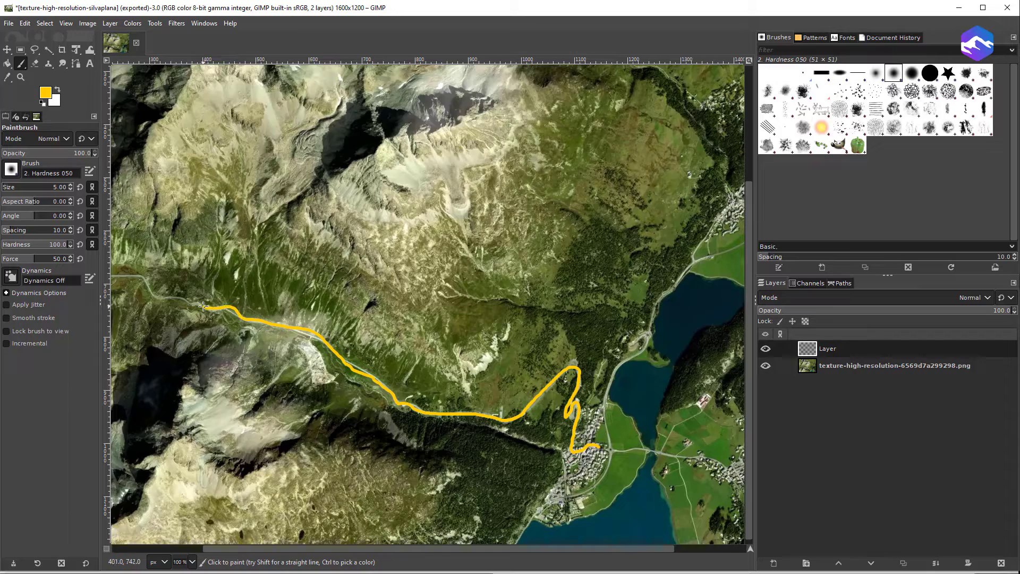
{"action": "left_click_drag", "start_coordinate": [154, 293], "coordinate": [136, 276]}
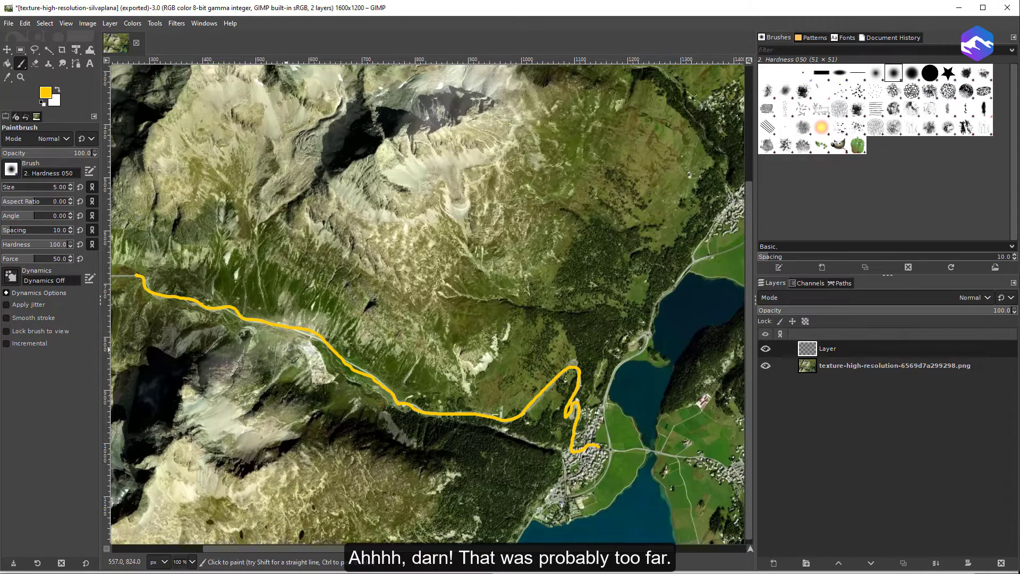
{"action": "mouse_move", "coordinate": [282, 354]}
{"action": "left_mouse_down"}
{"action": "mouse_move", "coordinate": [362, 329]}
{"action": "mouse_move", "coordinate": [680, 420]}
{"action": "mouse_move", "coordinate": [285, 380]}
{"action": "mouse_move", "coordinate": [321, 384]}
{"action": "left_mouse_up"}
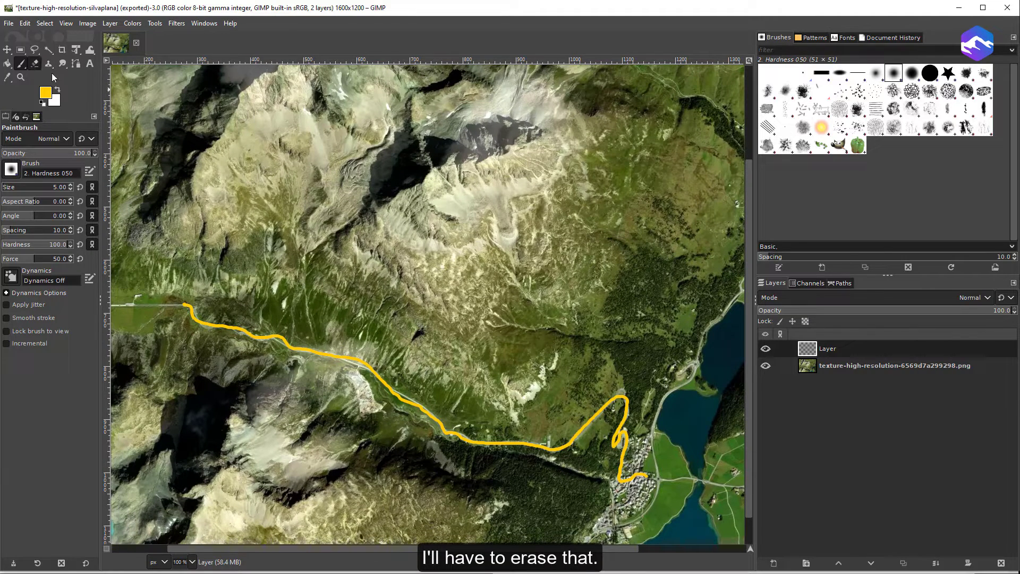
Erase the overshooting western end of the yellow track with the Eraser.
{"action": "left_click", "coordinate": [35, 63]}
{"action": "mouse_move", "coordinate": [183, 304]}
{"action": "left_mouse_down"}
{"action": "mouse_move", "coordinate": [162, 336]}
{"action": "mouse_move", "coordinate": [170, 307]}
{"action": "mouse_move", "coordinate": [201, 316]}
{"action": "mouse_move", "coordinate": [195, 331]}
{"action": "mouse_move", "coordinate": [220, 324]}
{"action": "mouse_move", "coordinate": [198, 346]}
{"action": "mouse_move", "coordinate": [273, 343]}
{"action": "mouse_move", "coordinate": [284, 333]}
{"action": "mouse_move", "coordinate": [250, 338]}
{"action": "left_mouse_up"}
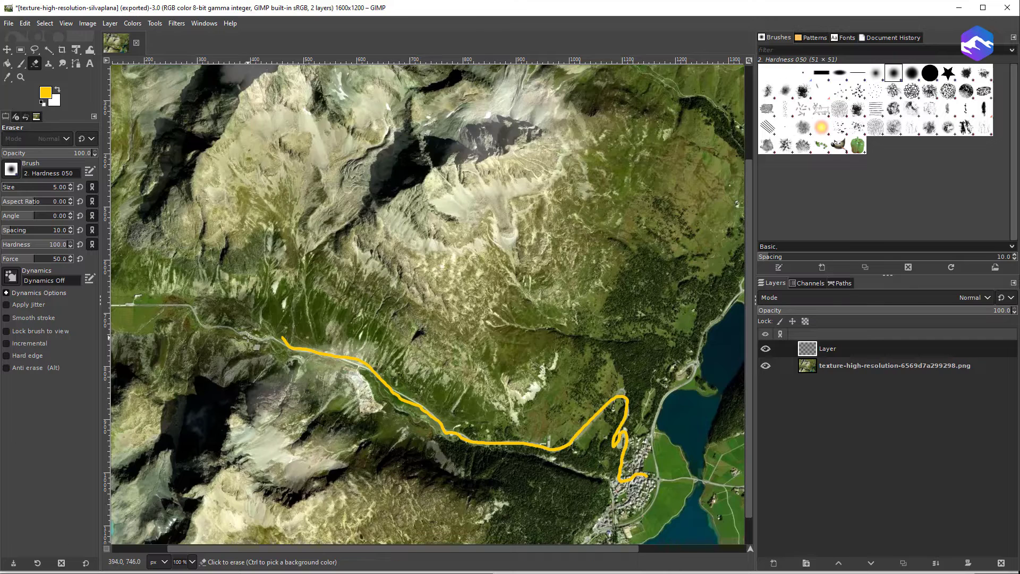
{"action": "left_click", "coordinate": [22, 64]}
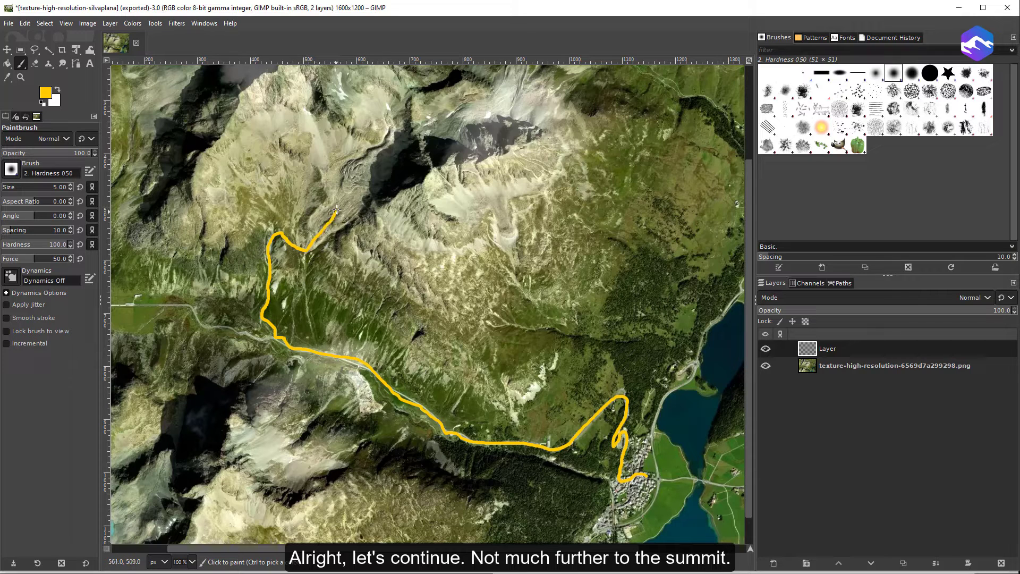
Paint zigzag switchbacks up the mountainside to the summit.
{"action": "left_click_drag", "start_coordinate": [336, 210], "coordinate": [343, 182]}
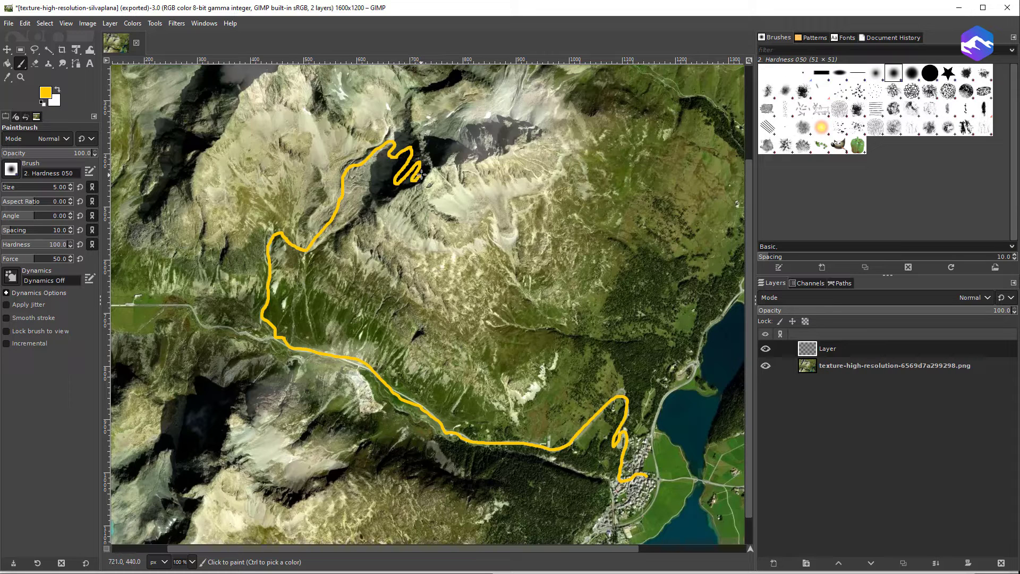
{"action": "left_click_drag", "start_coordinate": [428, 173], "coordinate": [429, 173]}
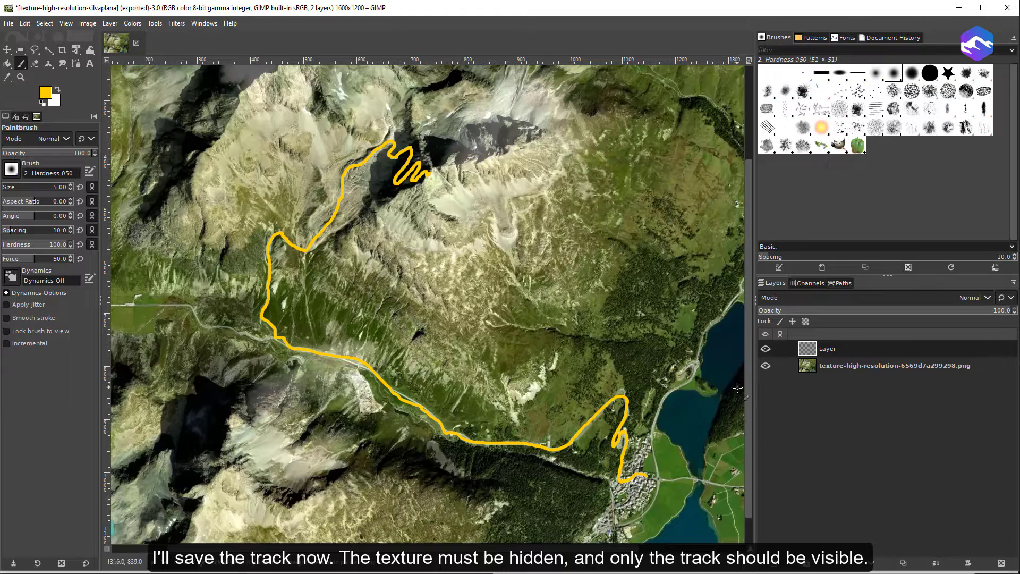
{"action": "left_click_drag", "start_coordinate": [300, 315], "coordinate": [472, 375]}
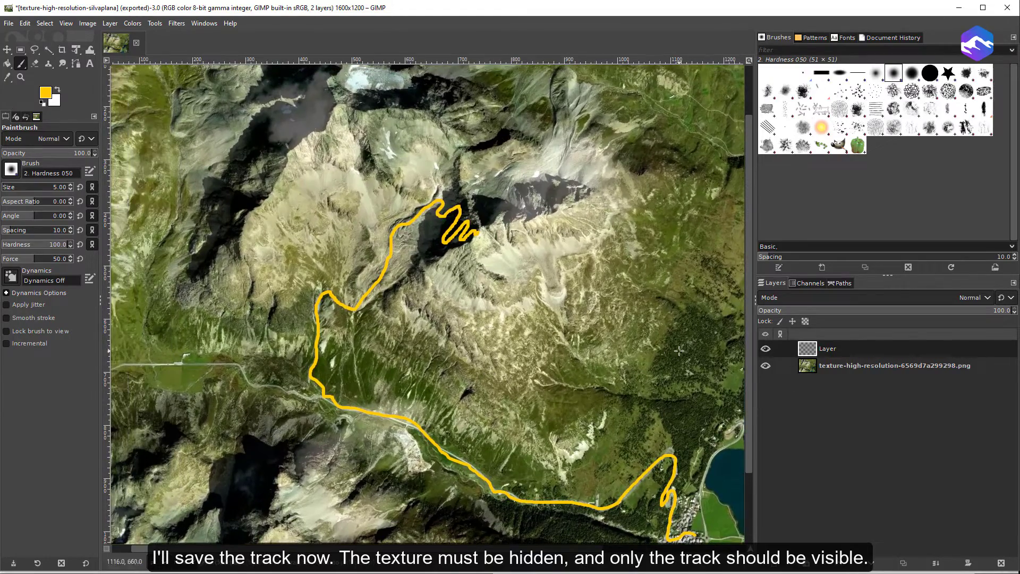
Hide the texture layer and export the track alone as my-track-silvaplana.png.
{"action": "left_click", "coordinate": [765, 366]}
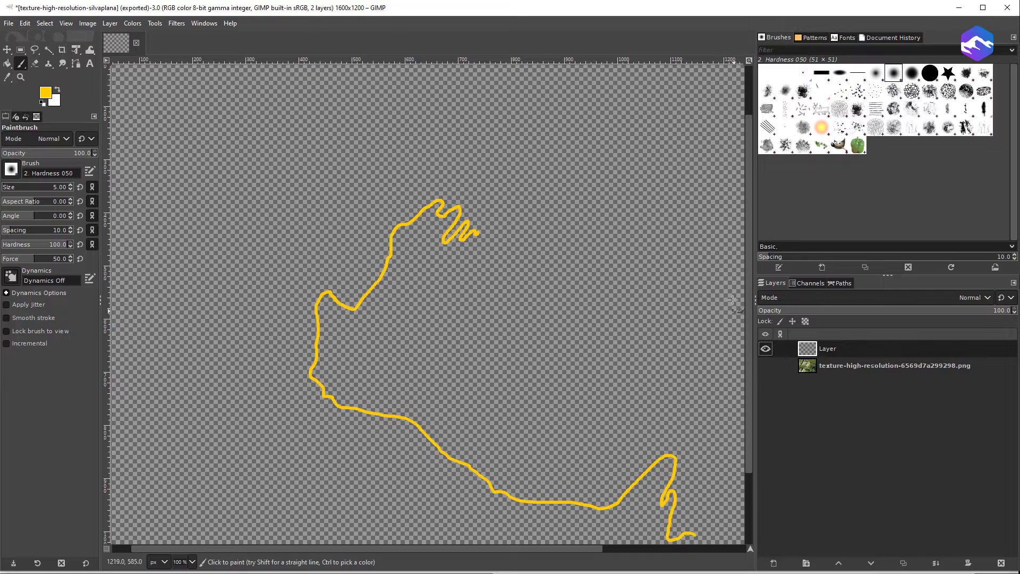
{"action": "left_click", "coordinate": [9, 24]}
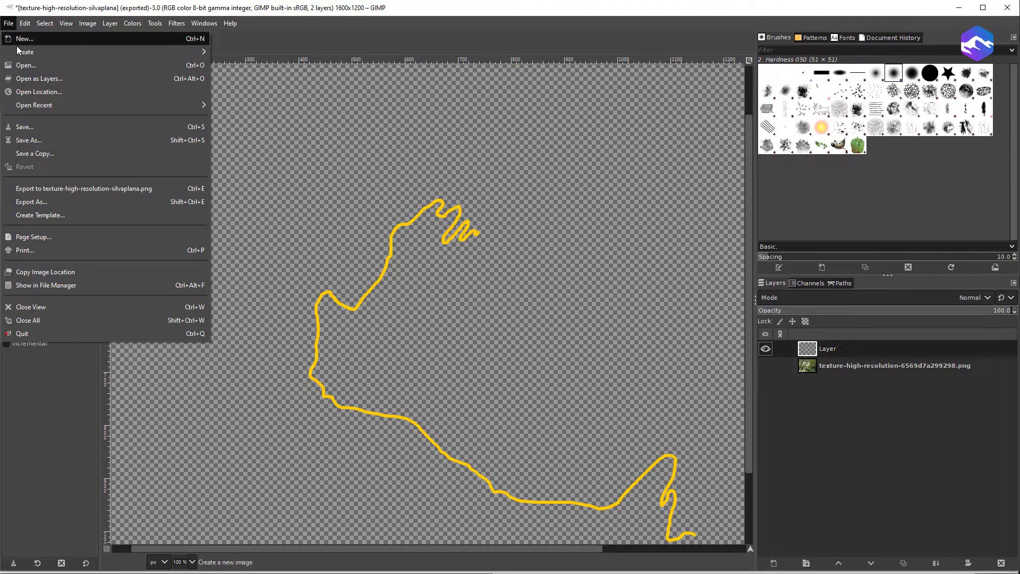
{"action": "left_click", "coordinate": [68, 203]}
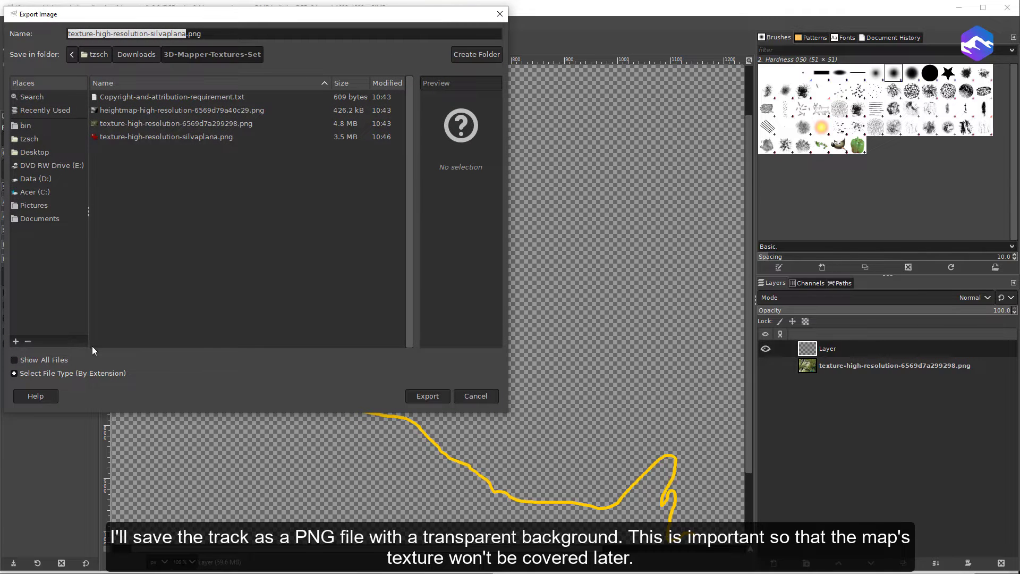
{"action": "left_click", "coordinate": [150, 33]}
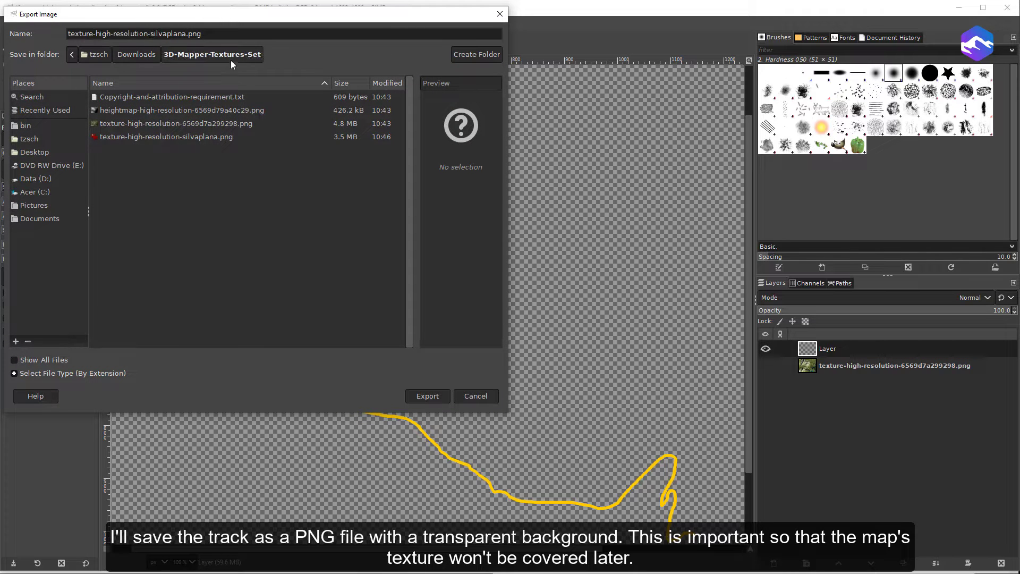
{"action": "key", "text": "BackSpace"}
{"action": "key", "text": "BackSpace"}
{"action": "key", "text": "BackSpace"}
{"action": "key", "text": "BackSpace"}
{"action": "key", "text": "BackSpace"}
{"action": "key", "text": "BackSpace"}
{"action": "key", "text": "BackSpace"}
{"action": "key", "text": "BackSpace"}
{"action": "key", "text": "BackSpace"}
{"action": "key", "text": "BackSpace"}
{"action": "key", "text": "BackSpace"}
{"action": "key", "text": "BackSpace"}
{"action": "key", "text": "BackSpace"}
{"action": "key", "text": "BackSpace"}
{"action": "key", "text": "BackSpace"}
{"action": "key", "text": "BackSpace"}
{"action": "key", "text": "BackSpace"}
{"action": "key", "text": "BackSpace"}
{"action": "key", "text": "BackSpace"}
{"action": "key", "text": "BackSpace"}
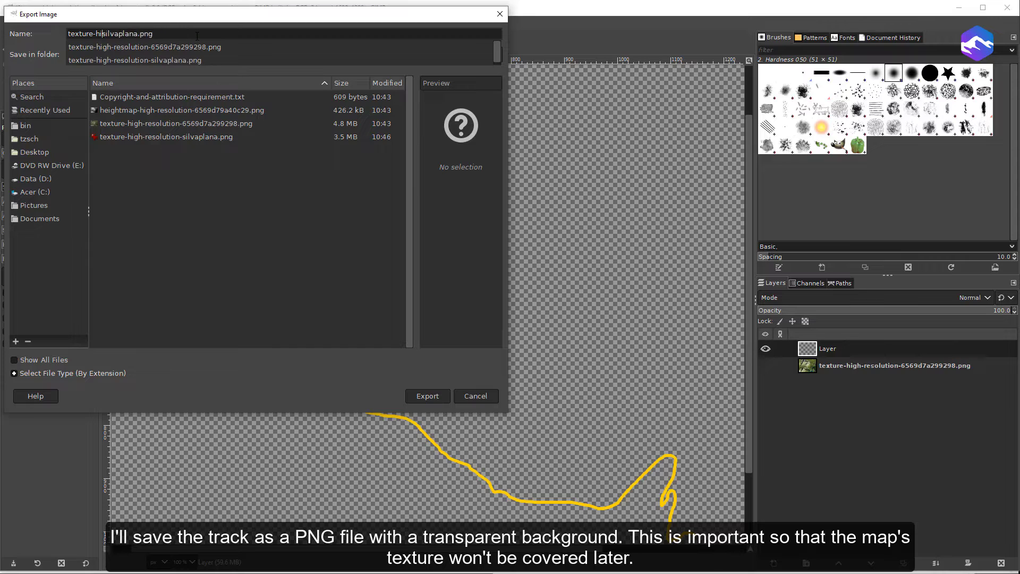
{"action": "type", "text": "my"}
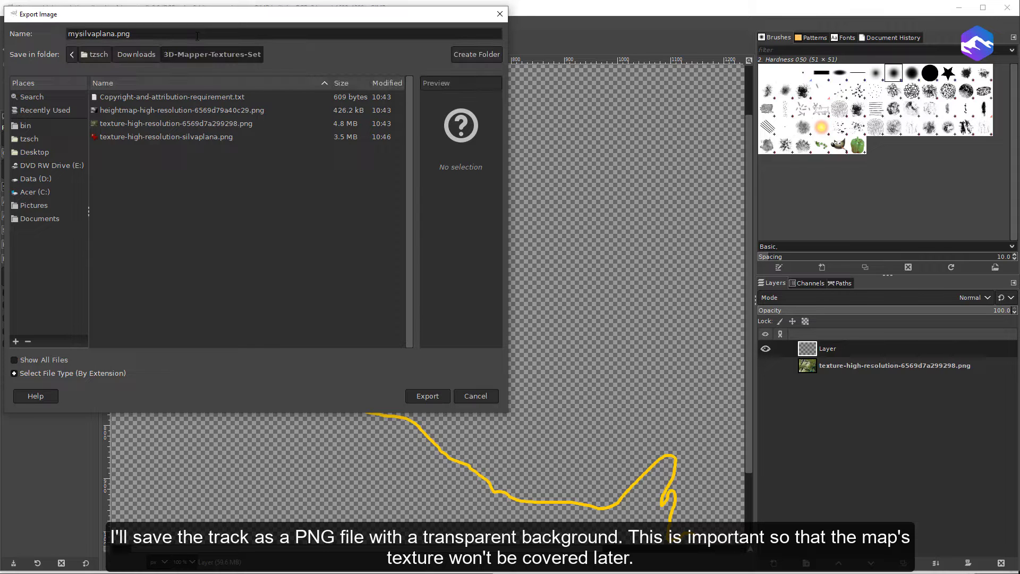
{"action": "type", "text": "-track-"}
{"action": "left_click", "coordinate": [428, 397]}
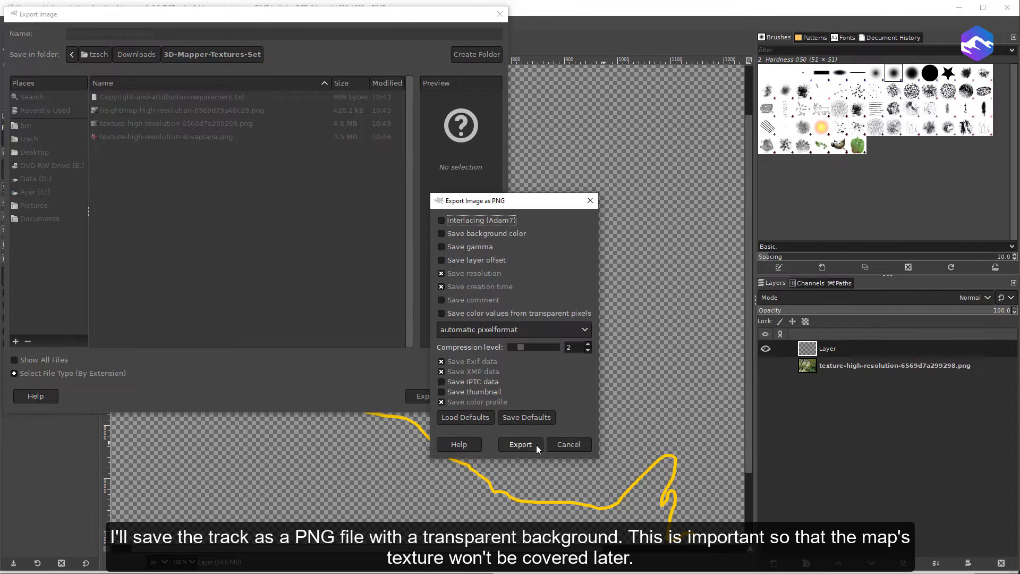
{"action": "left_click", "coordinate": [520, 444]}
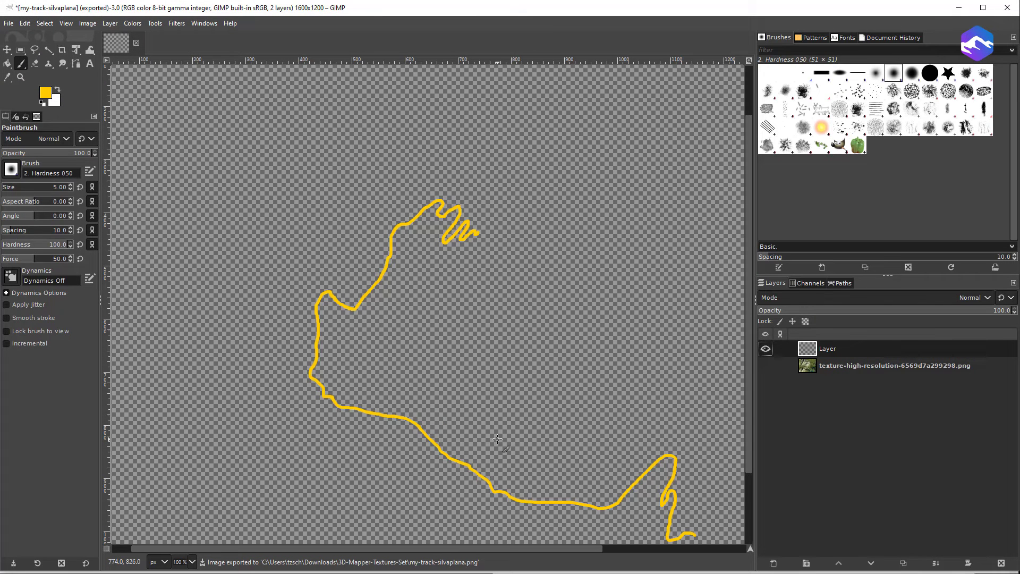
Open My 3D Demo Map for editing from 3D-Mapper's Your 3D Maps list and scroll to Overlay Image.
{"action": "left_click", "coordinate": [389, 561]}
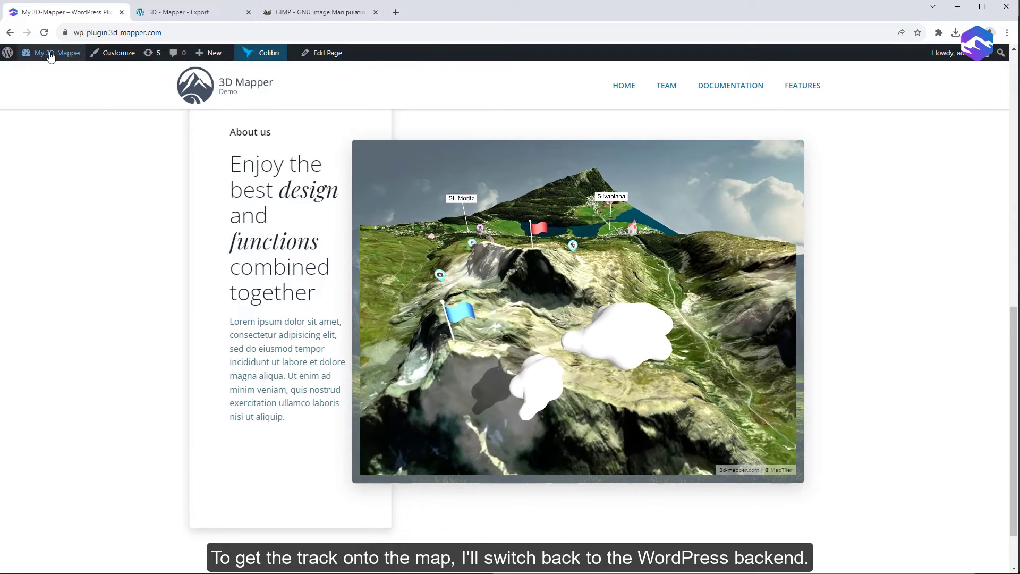
{"action": "left_click", "coordinate": [51, 55]}
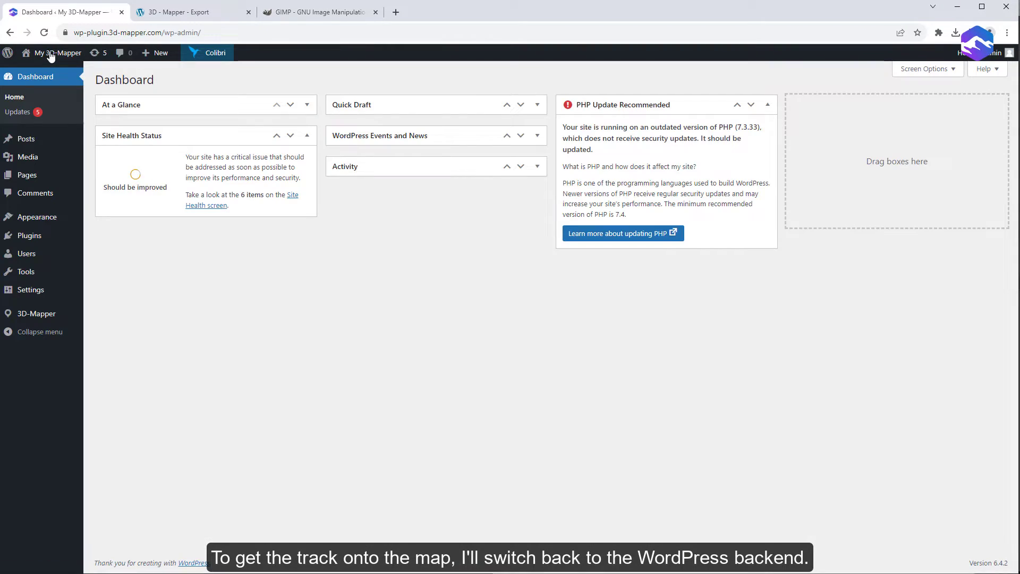
{"action": "mouse_move", "coordinate": [29, 319]}
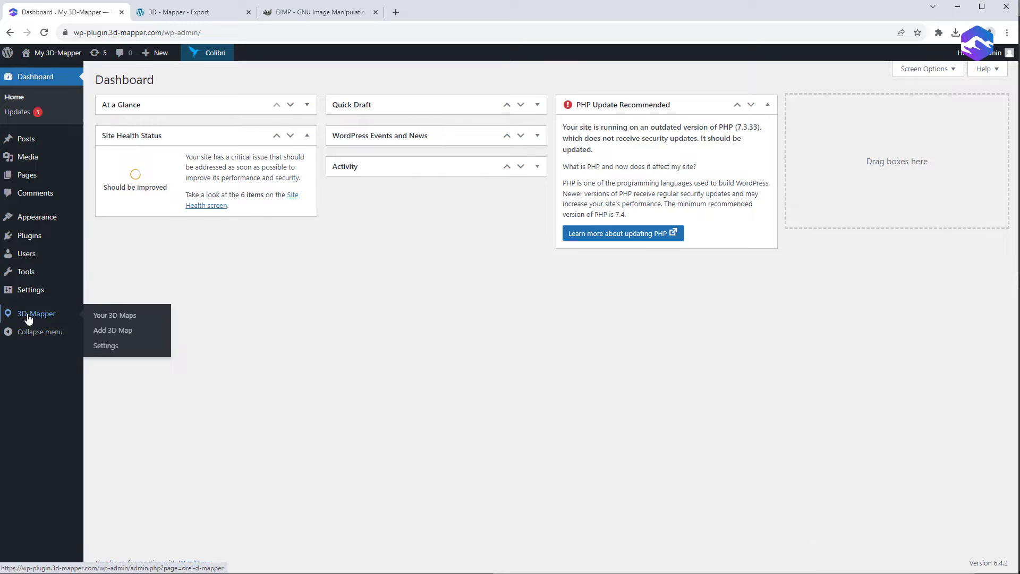
{"action": "left_click", "coordinate": [111, 317]}
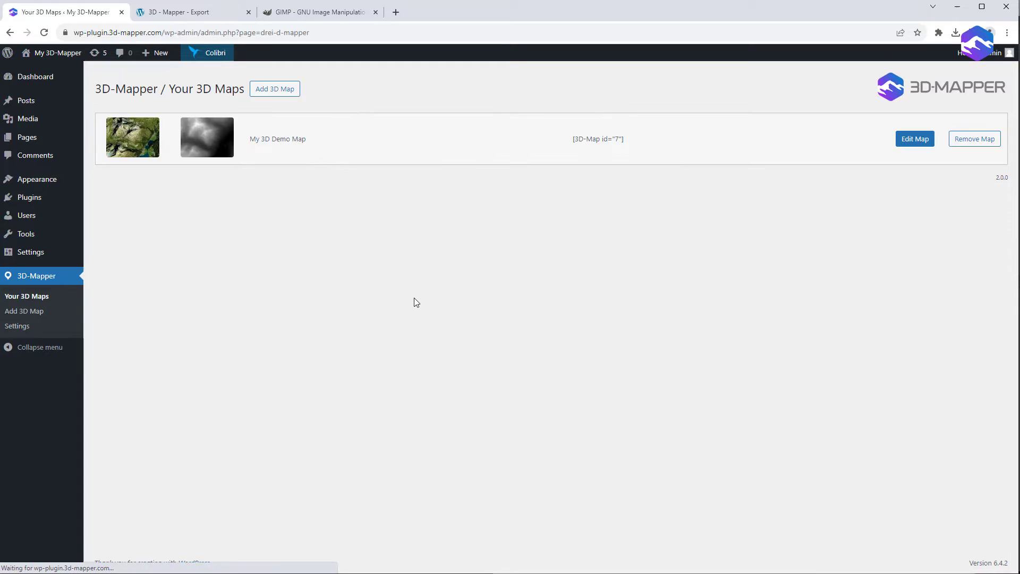
{"action": "left_click", "coordinate": [915, 141]}
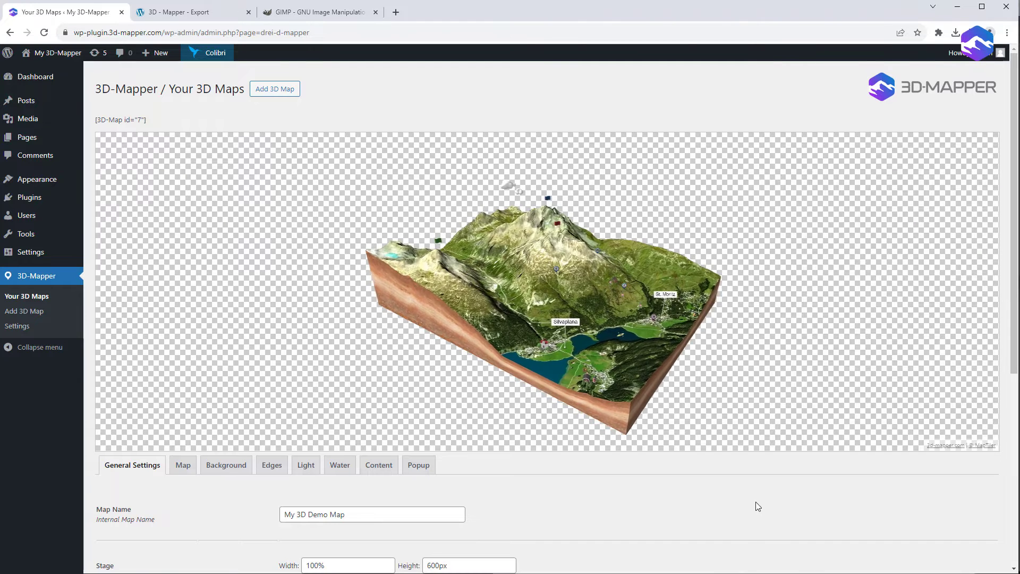
{"action": "scroll", "coordinate": [756, 506], "scroll_direction": "down", "scroll_amount": 6}
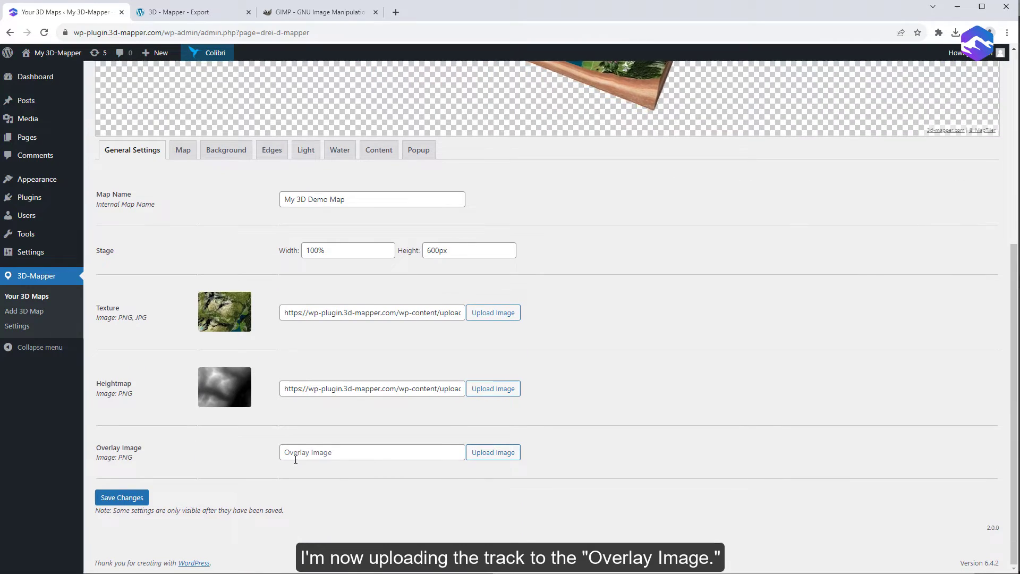
Upload my-track-silvaplana.png from the 3D-Mapper-Textures-Set folder and choose it as the overlay image.
{"action": "left_click", "coordinate": [481, 453]}
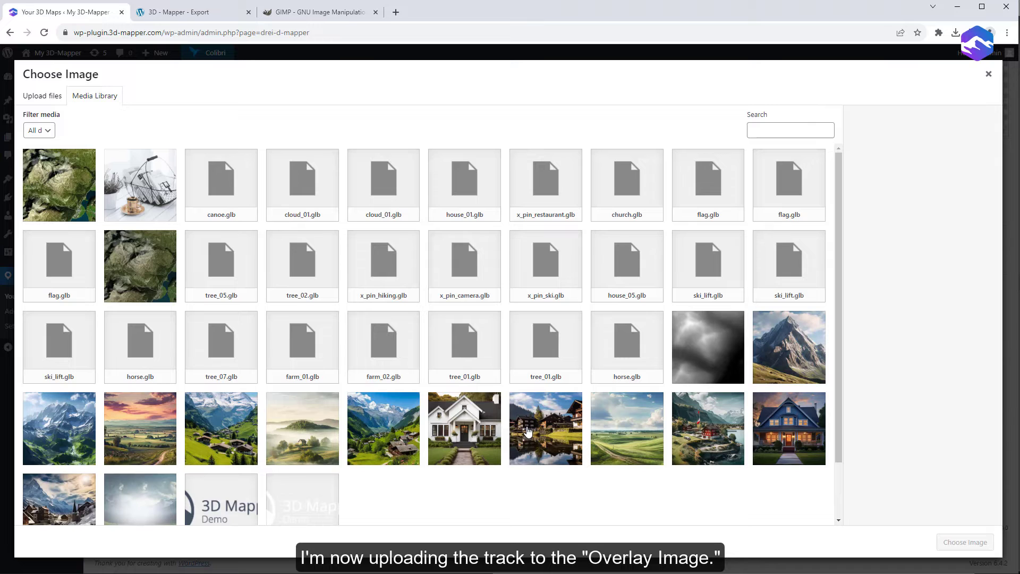
{"action": "left_click", "coordinate": [50, 100]}
{"action": "left_click", "coordinate": [821, 573]}
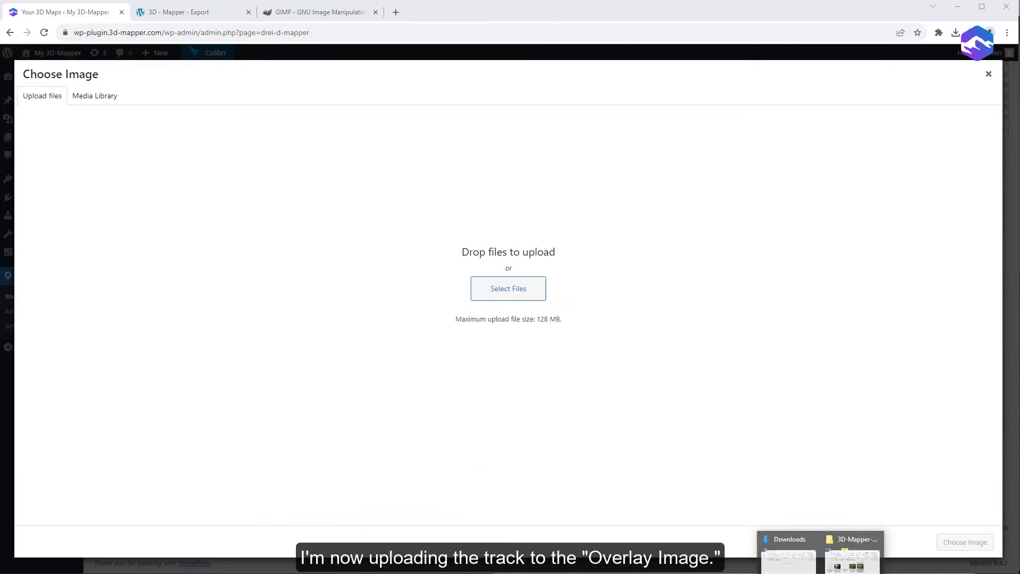
{"action": "left_click", "coordinate": [850, 555]}
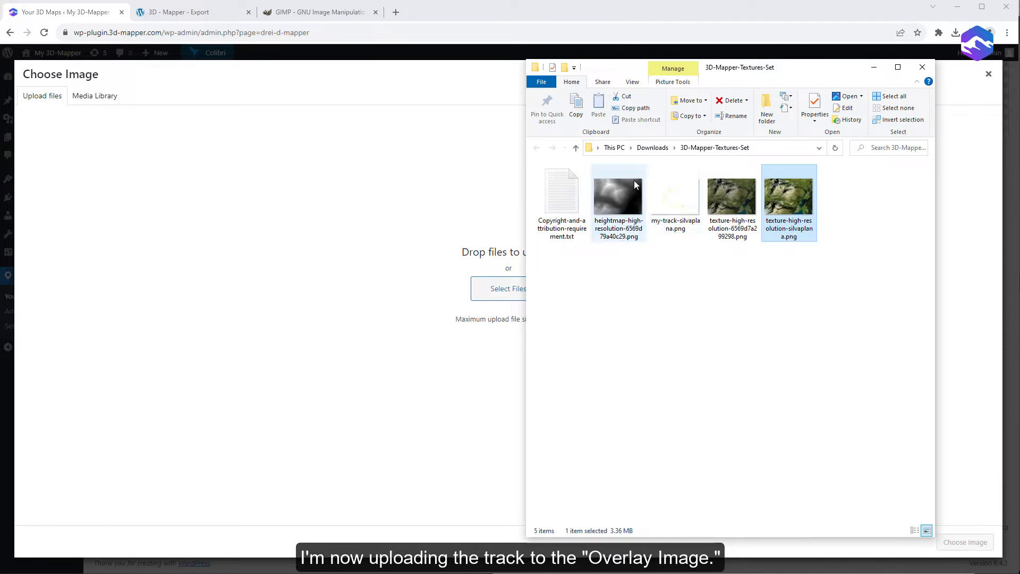
{"action": "left_click_drag", "start_coordinate": [402, 270], "coordinate": [401, 267]}
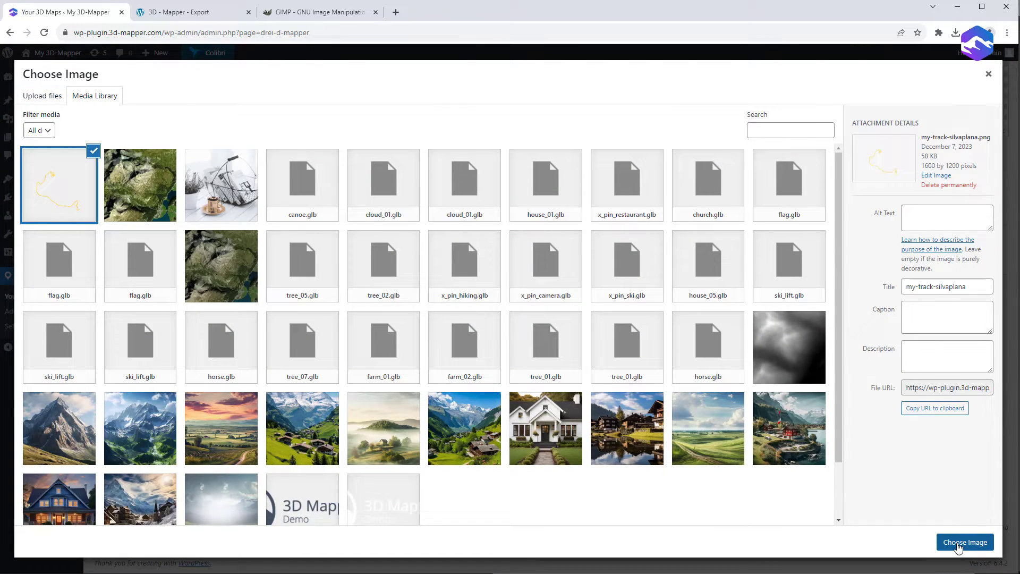
{"action": "left_click", "coordinate": [958, 548]}
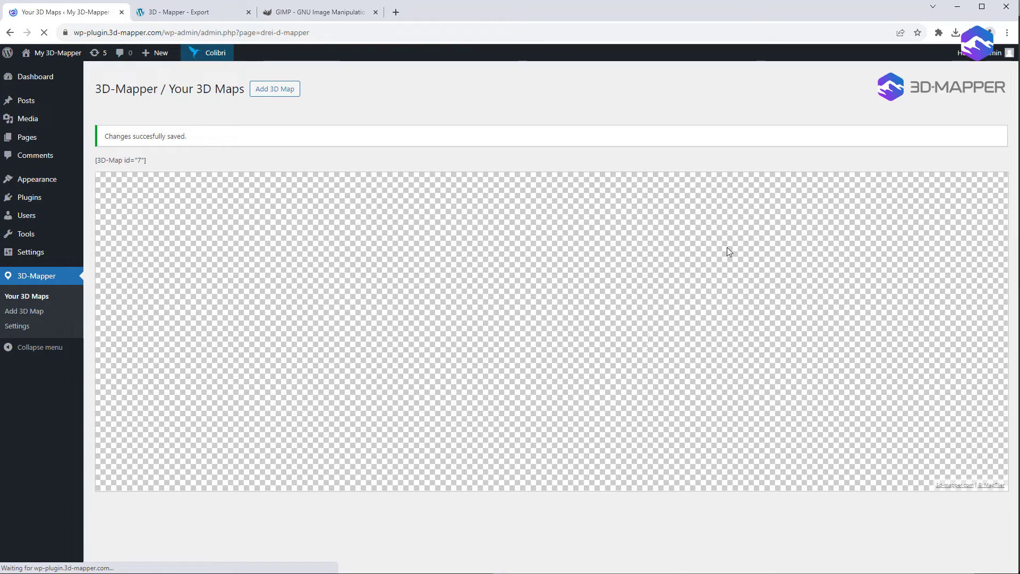
Rotate and zoom the map preview to inspect the yellow track on the terrain from several sides.
{"action": "left_click_drag", "start_coordinate": [562, 329], "coordinate": [510, 344]}
{"action": "scroll", "coordinate": [585, 362], "scroll_direction": "up", "scroll_amount": 6}
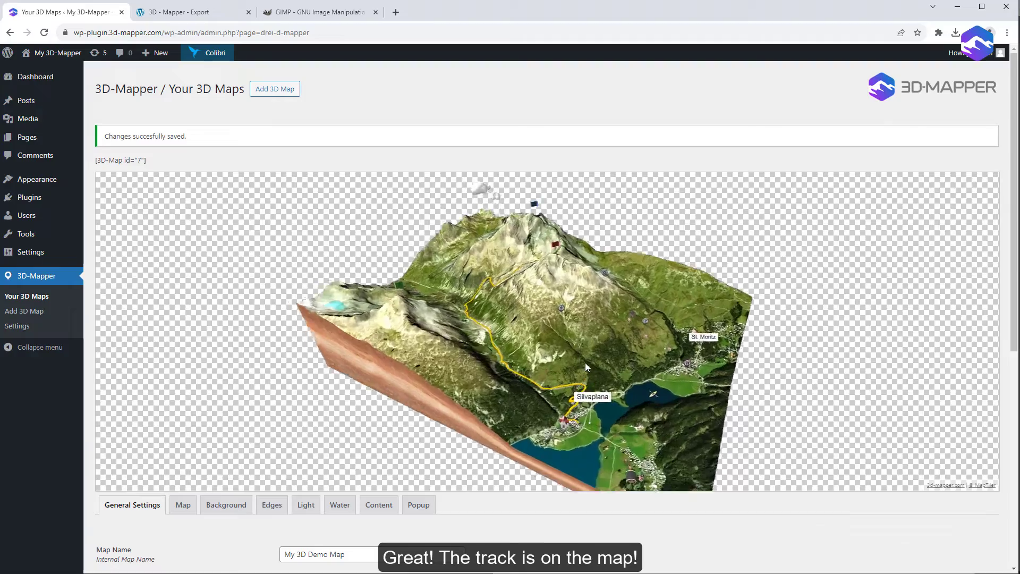
{"action": "scroll", "coordinate": [607, 353], "scroll_direction": "down", "scroll_amount": 3}
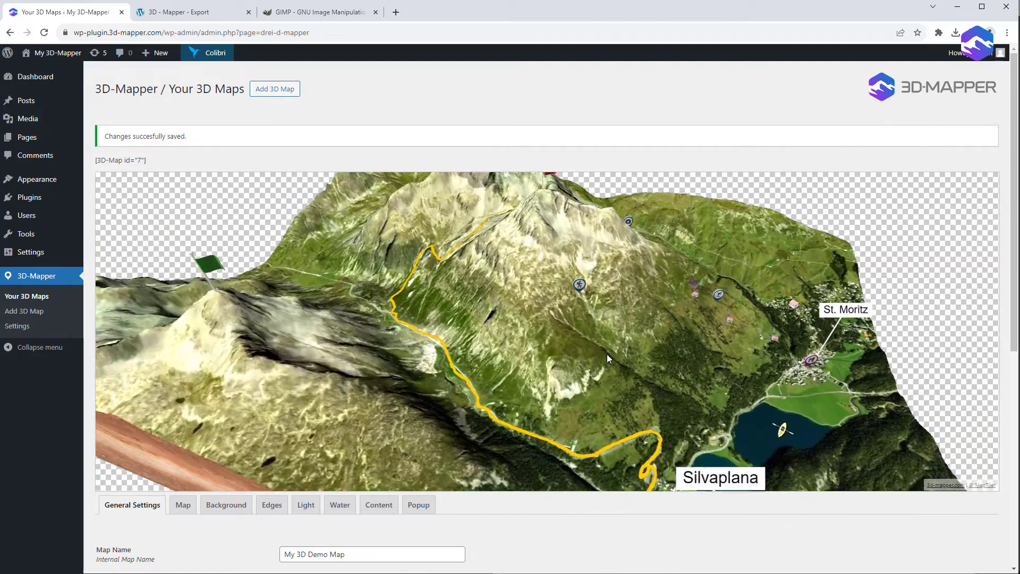
{"action": "left_click_drag", "start_coordinate": [607, 354], "coordinate": [568, 340]}
{"action": "scroll", "coordinate": [709, 349], "scroll_direction": "down", "scroll_amount": 3}
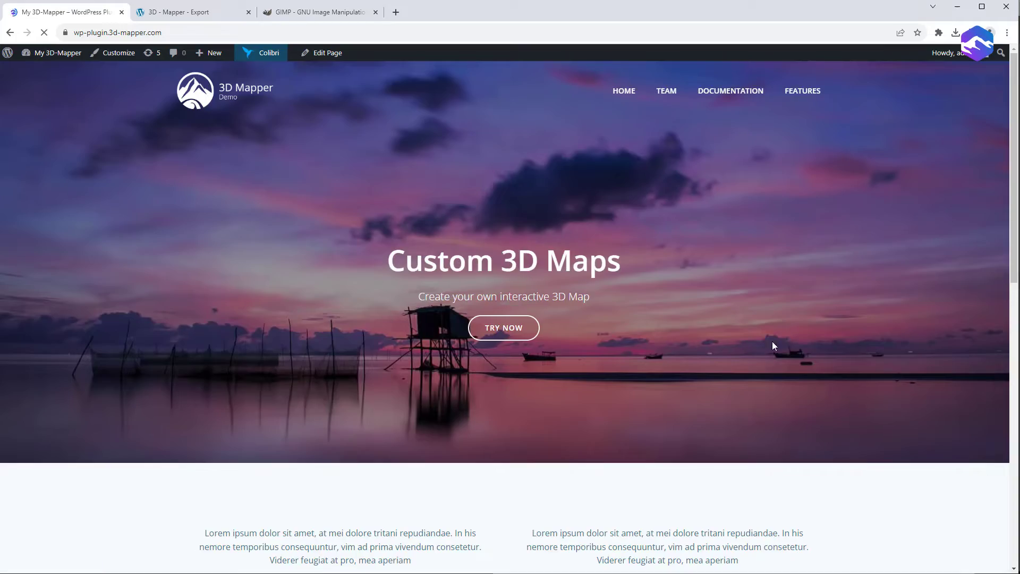
{"action": "scroll", "coordinate": [774, 345], "scroll_direction": "down", "scroll_amount": 7}
{"action": "scroll", "coordinate": [828, 395], "scroll_direction": "down", "scroll_amount": 3}
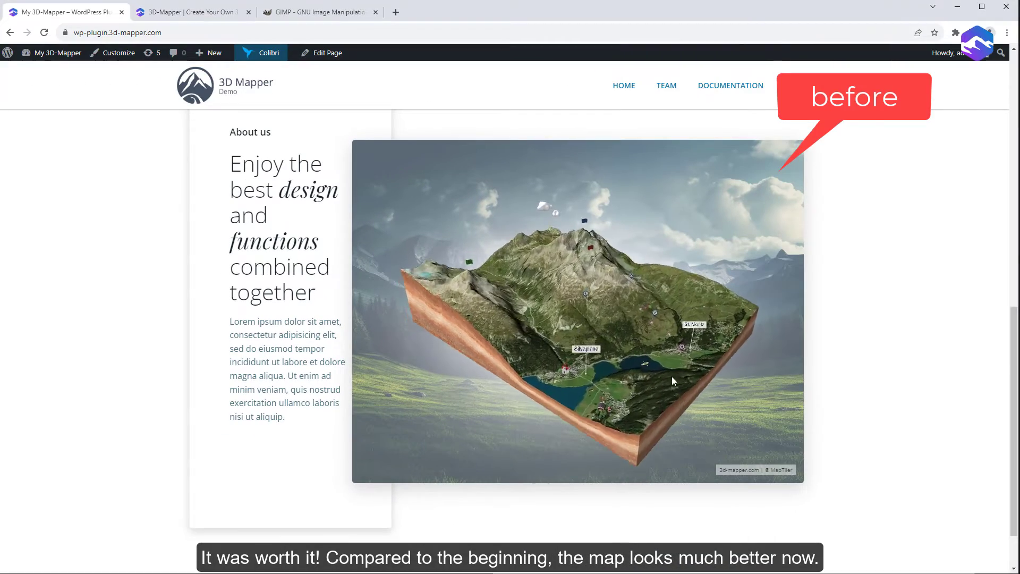
{"action": "scroll", "coordinate": [637, 383], "scroll_direction": "up", "scroll_amount": 5}
{"action": "scroll", "coordinate": [622, 394], "scroll_direction": "down", "scroll_amount": 5}
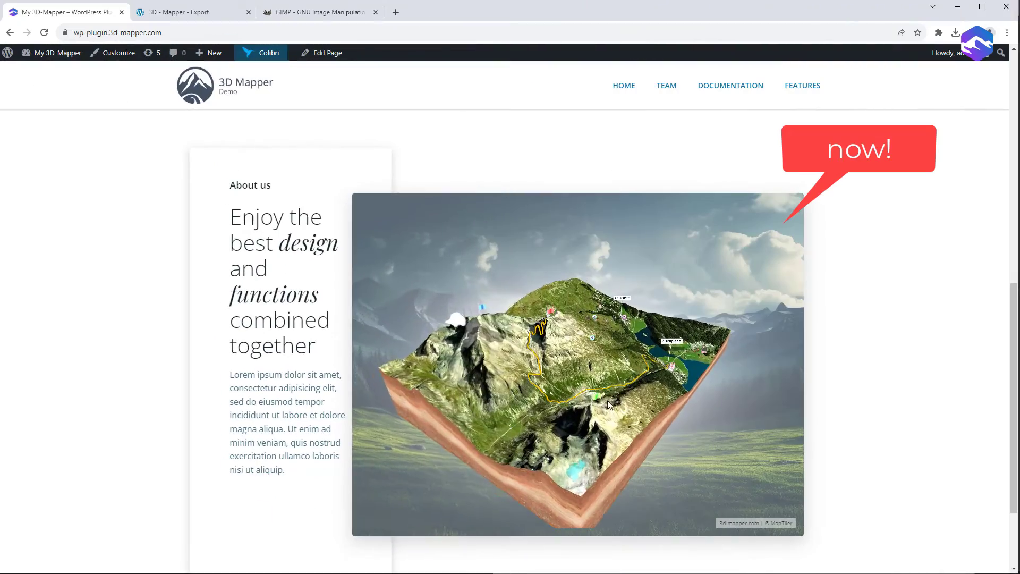
{"action": "scroll", "coordinate": [608, 400], "scroll_direction": "up", "scroll_amount": 5}
{"action": "scroll", "coordinate": [534, 392], "scroll_direction": "down", "scroll_amount": 5}
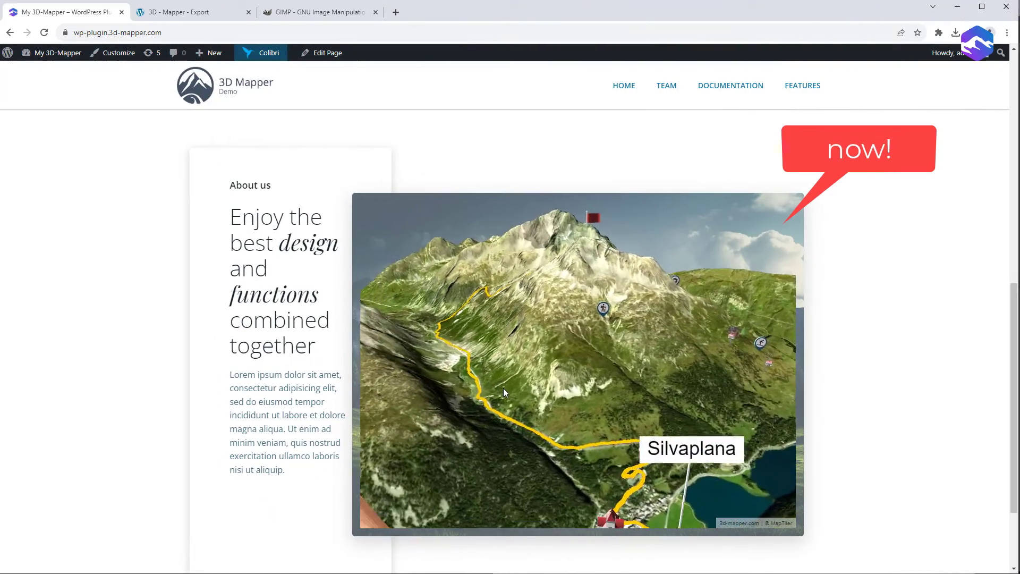
{"action": "scroll", "coordinate": [487, 393], "scroll_direction": "down", "scroll_amount": 5}
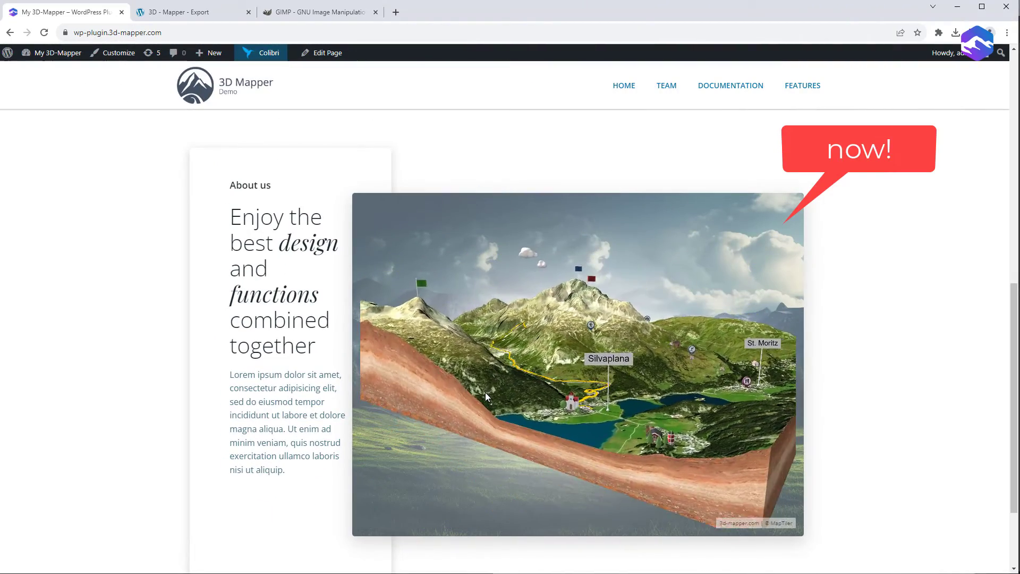
{"action": "left_click_drag", "start_coordinate": [480, 386], "coordinate": [474, 409]}
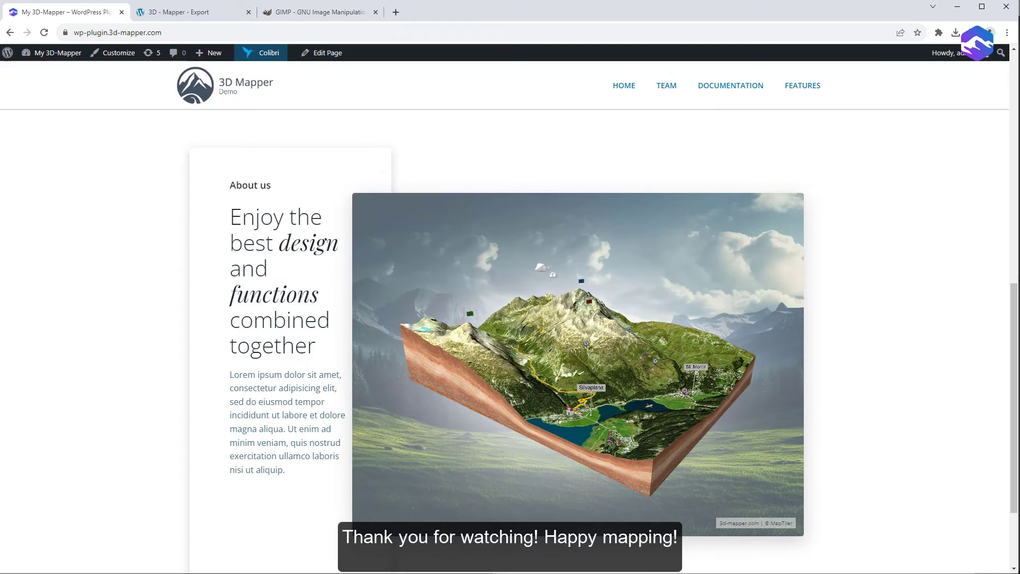
{"action": "scroll", "coordinate": [929, 360], "scroll_direction": "down", "scroll_amount": 2}
{"action": "mouse_move", "coordinate": [666, 275]}
{"action": "left_mouse_down"}
{"action": "mouse_move", "coordinate": [664, 296]}
{"action": "mouse_move", "coordinate": [664, 277]}
{"action": "left_mouse_up"}
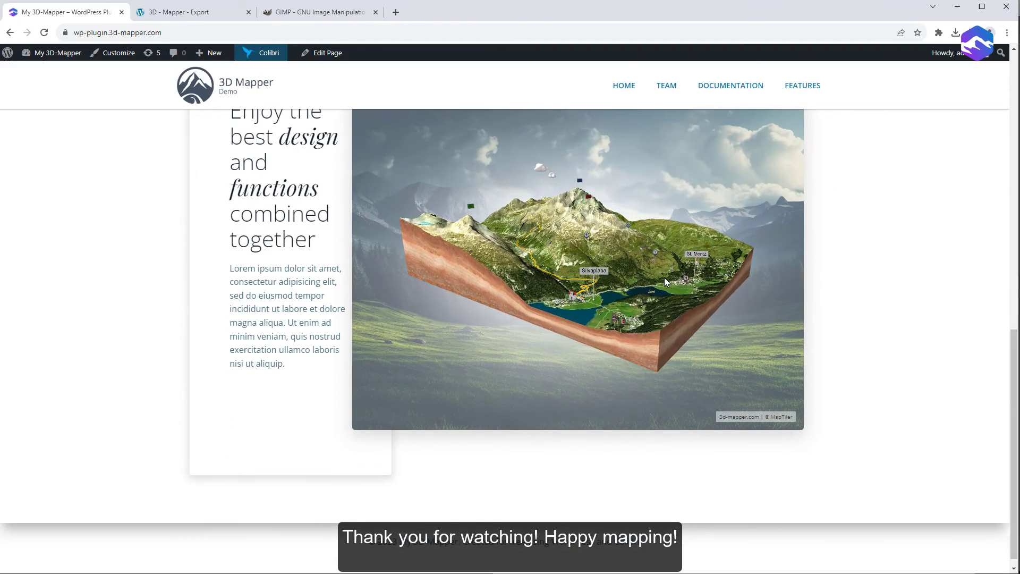
{"action": "scroll", "coordinate": [907, 295], "scroll_direction": "up", "scroll_amount": 1}
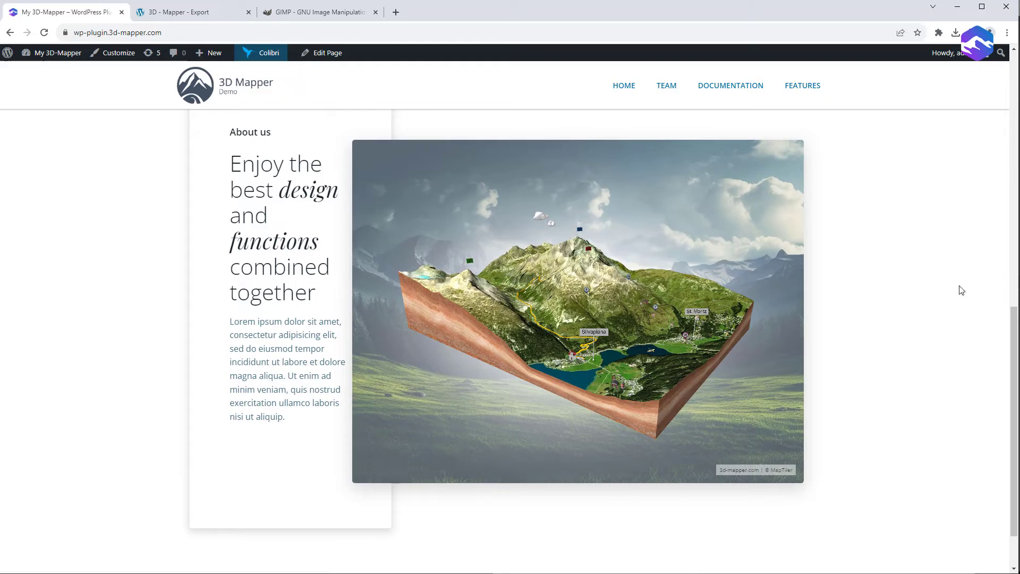